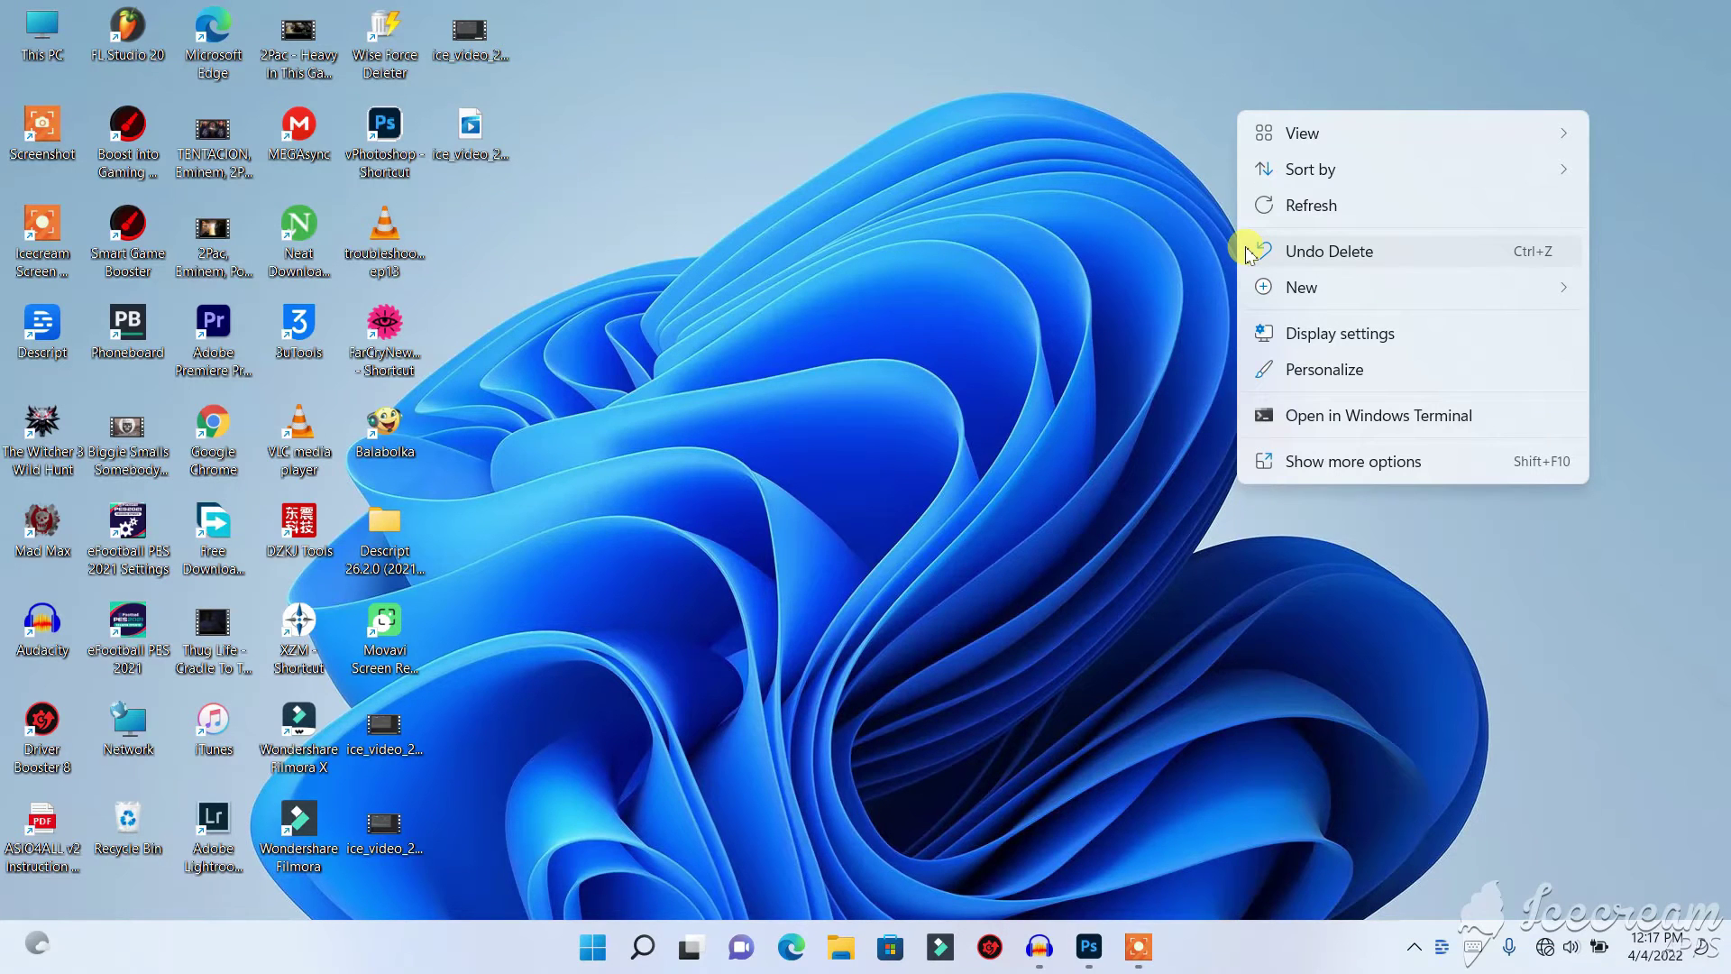
Open Display settings from the desktop and go to the Graphics page under Related settings.
left_click(1306, 338)
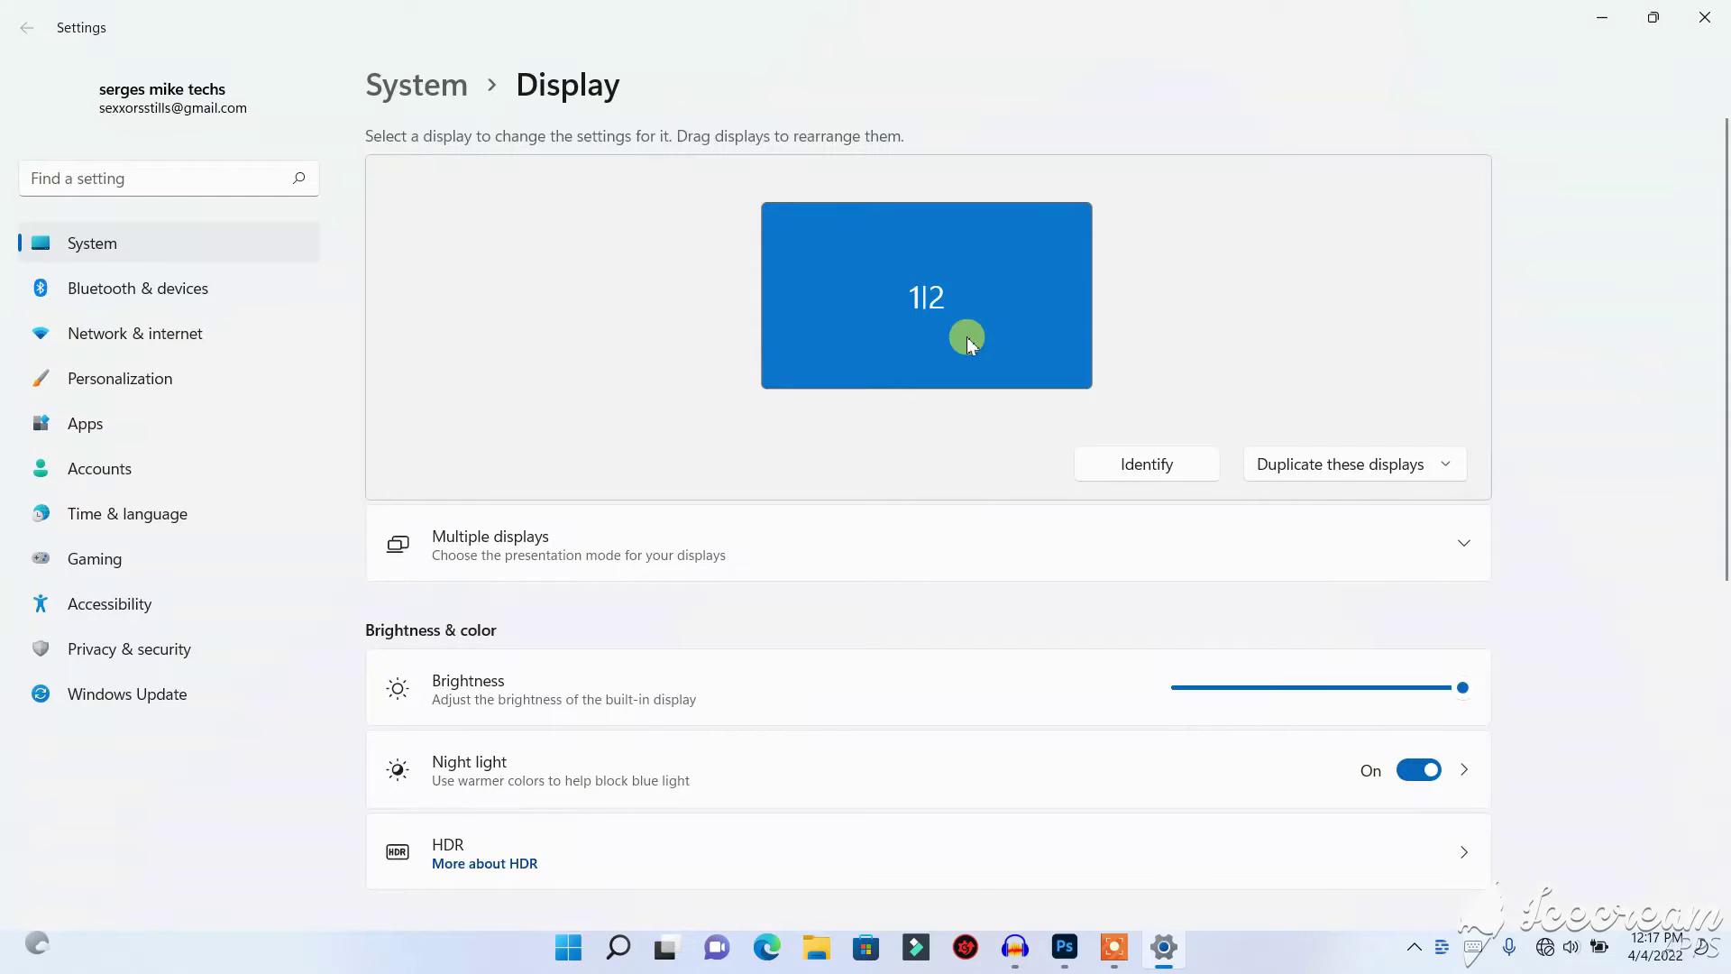
scroll(958, 348, "down", 6)
scroll(823, 398, "up", 2)
scroll(956, 370, "up", 2)
scroll(938, 369, "down", 4)
left_click(743, 778)
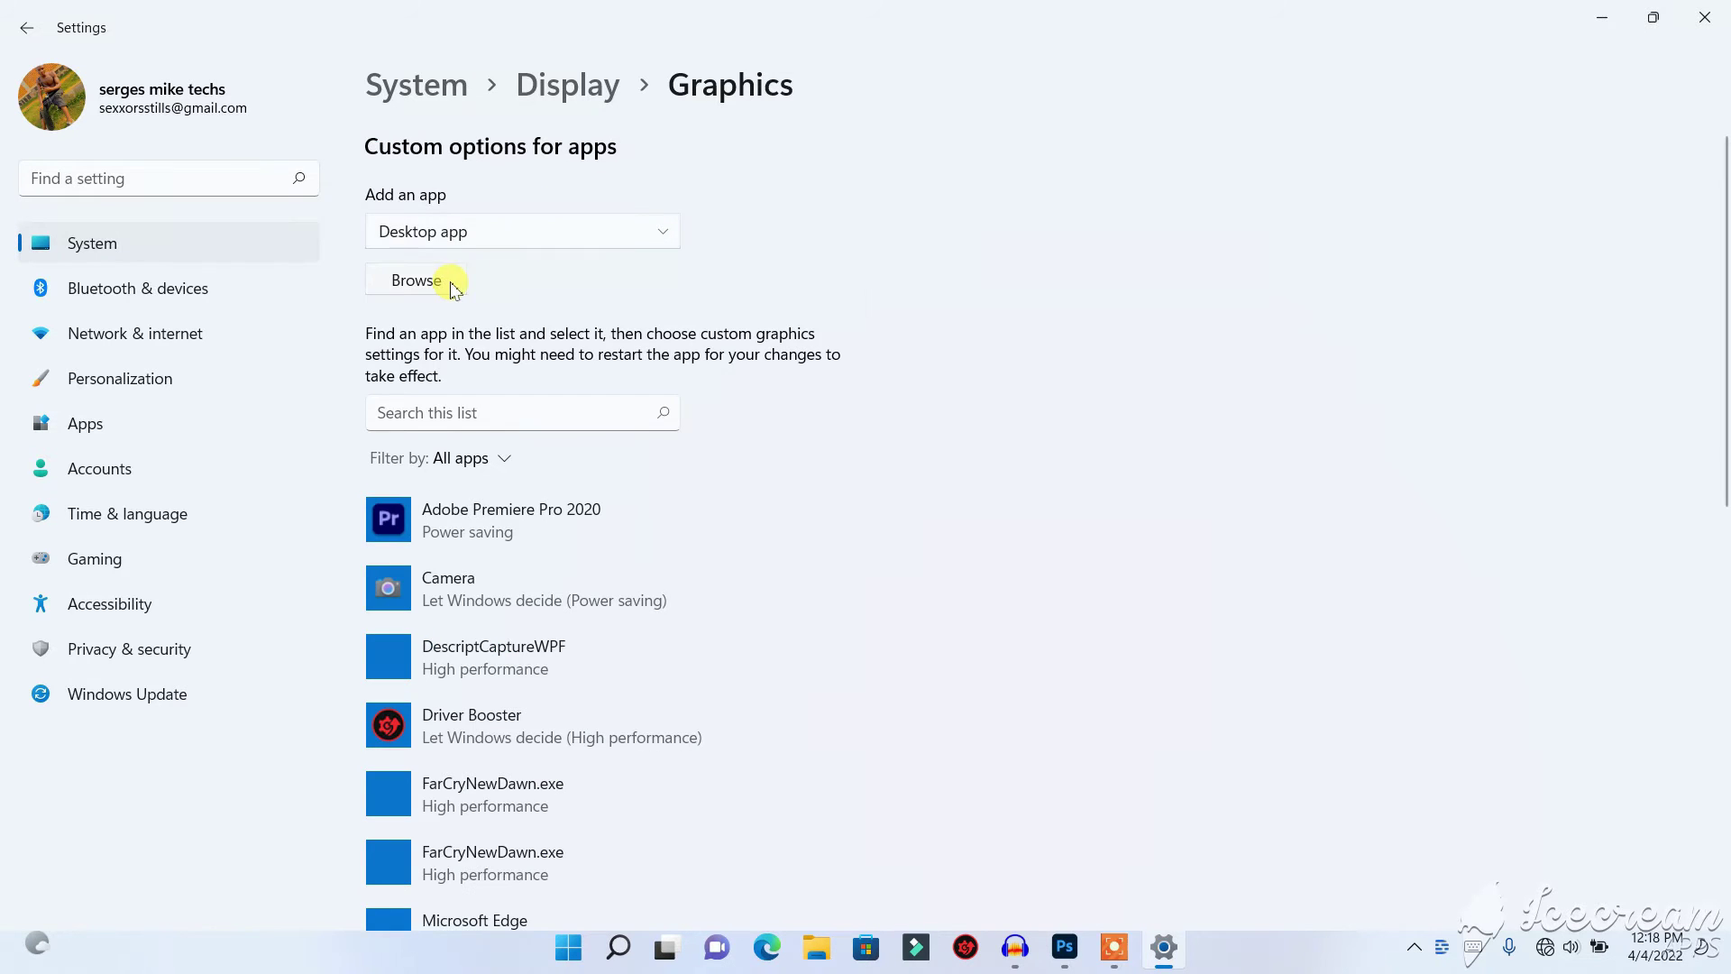
Browse to the Desktop folder and add 'vPhotoshop - Shortcut', which reports it was already added.
scroll(448, 289, "down", 10)
scroll(686, 343, "up", 10)
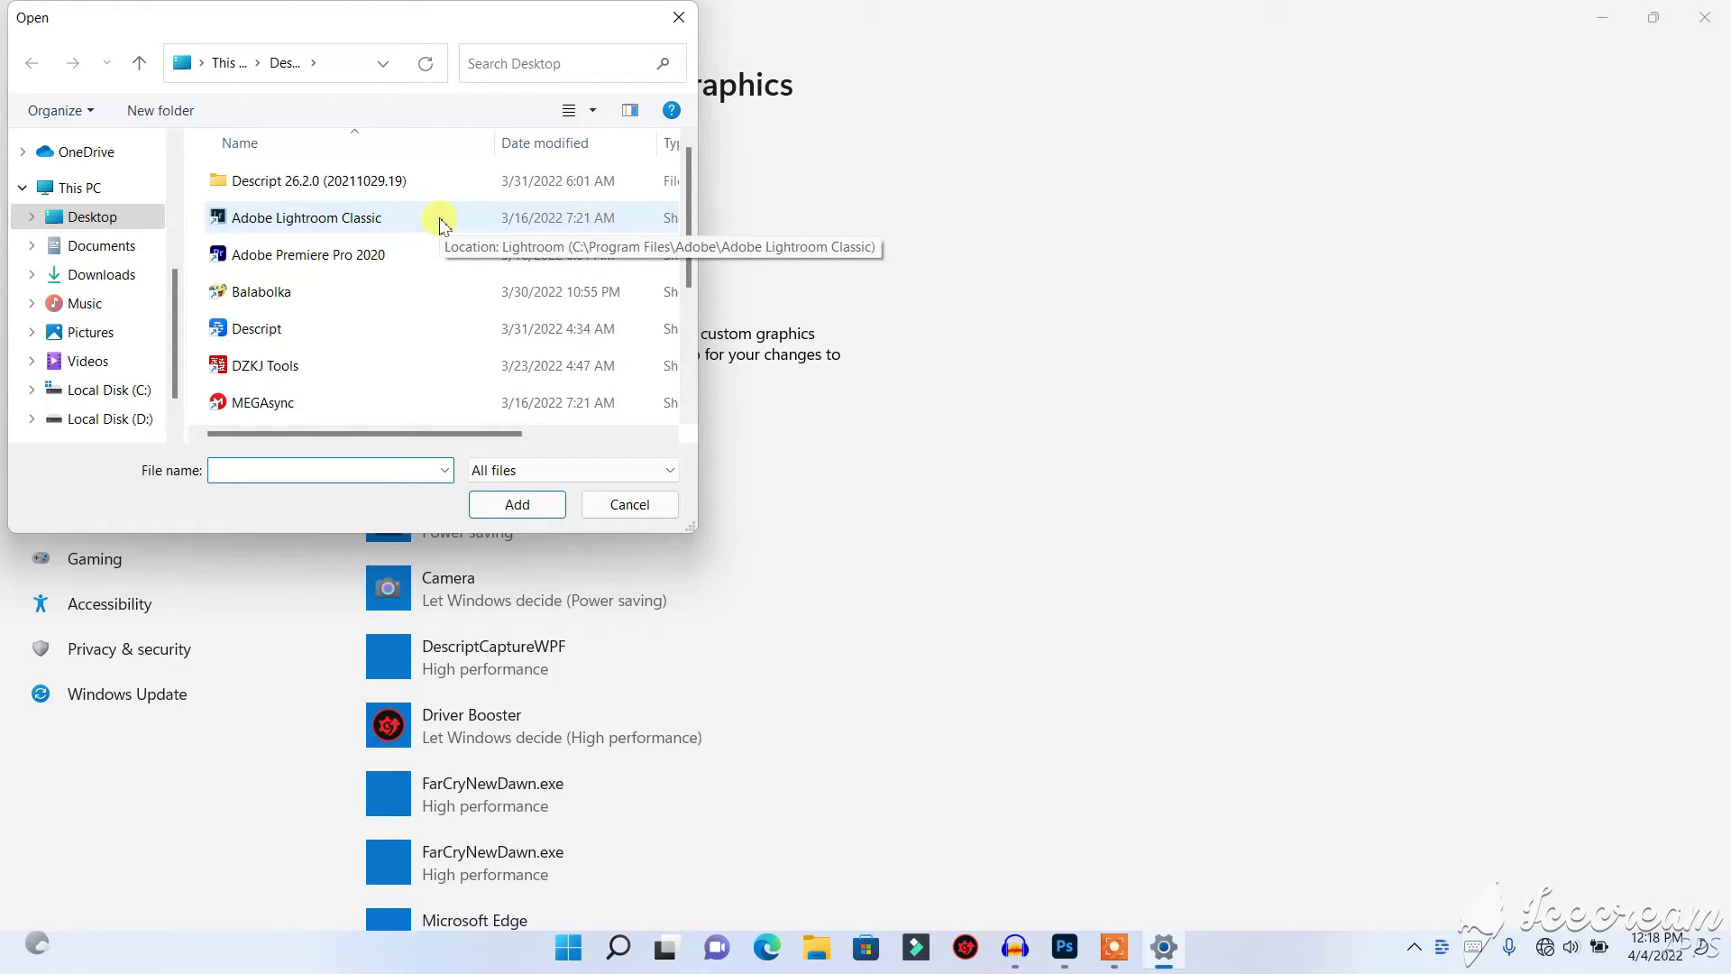
scroll(445, 222, "down", 2)
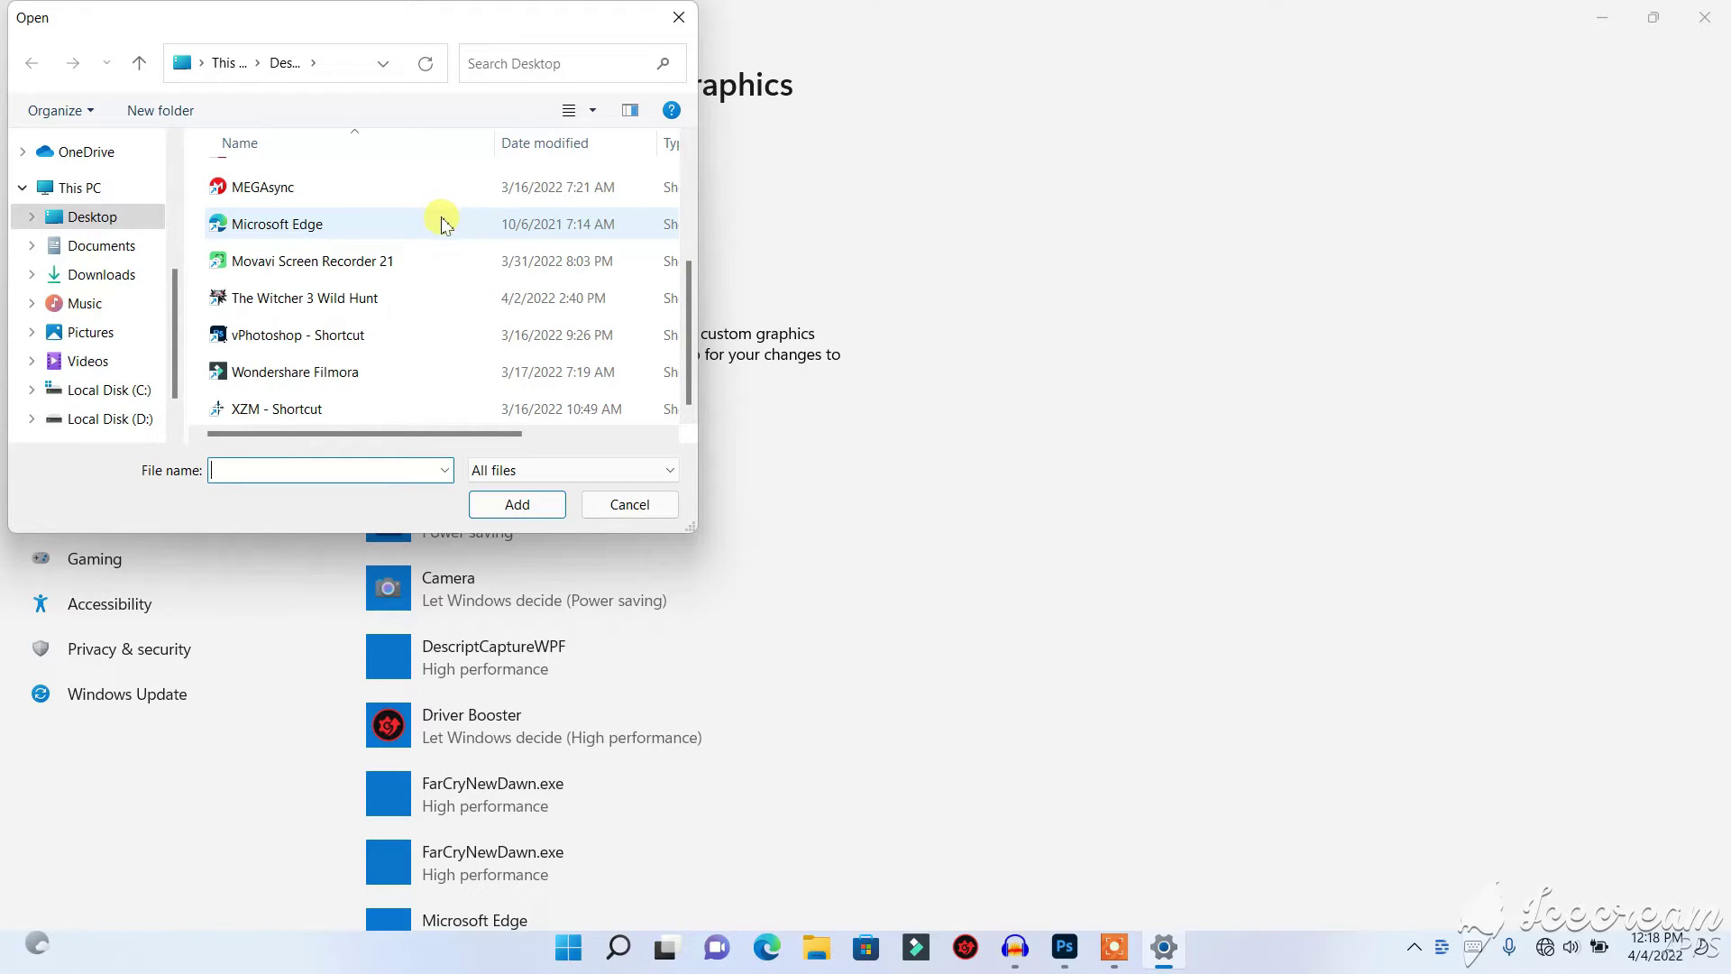
scroll(397, 255, "up", 2)
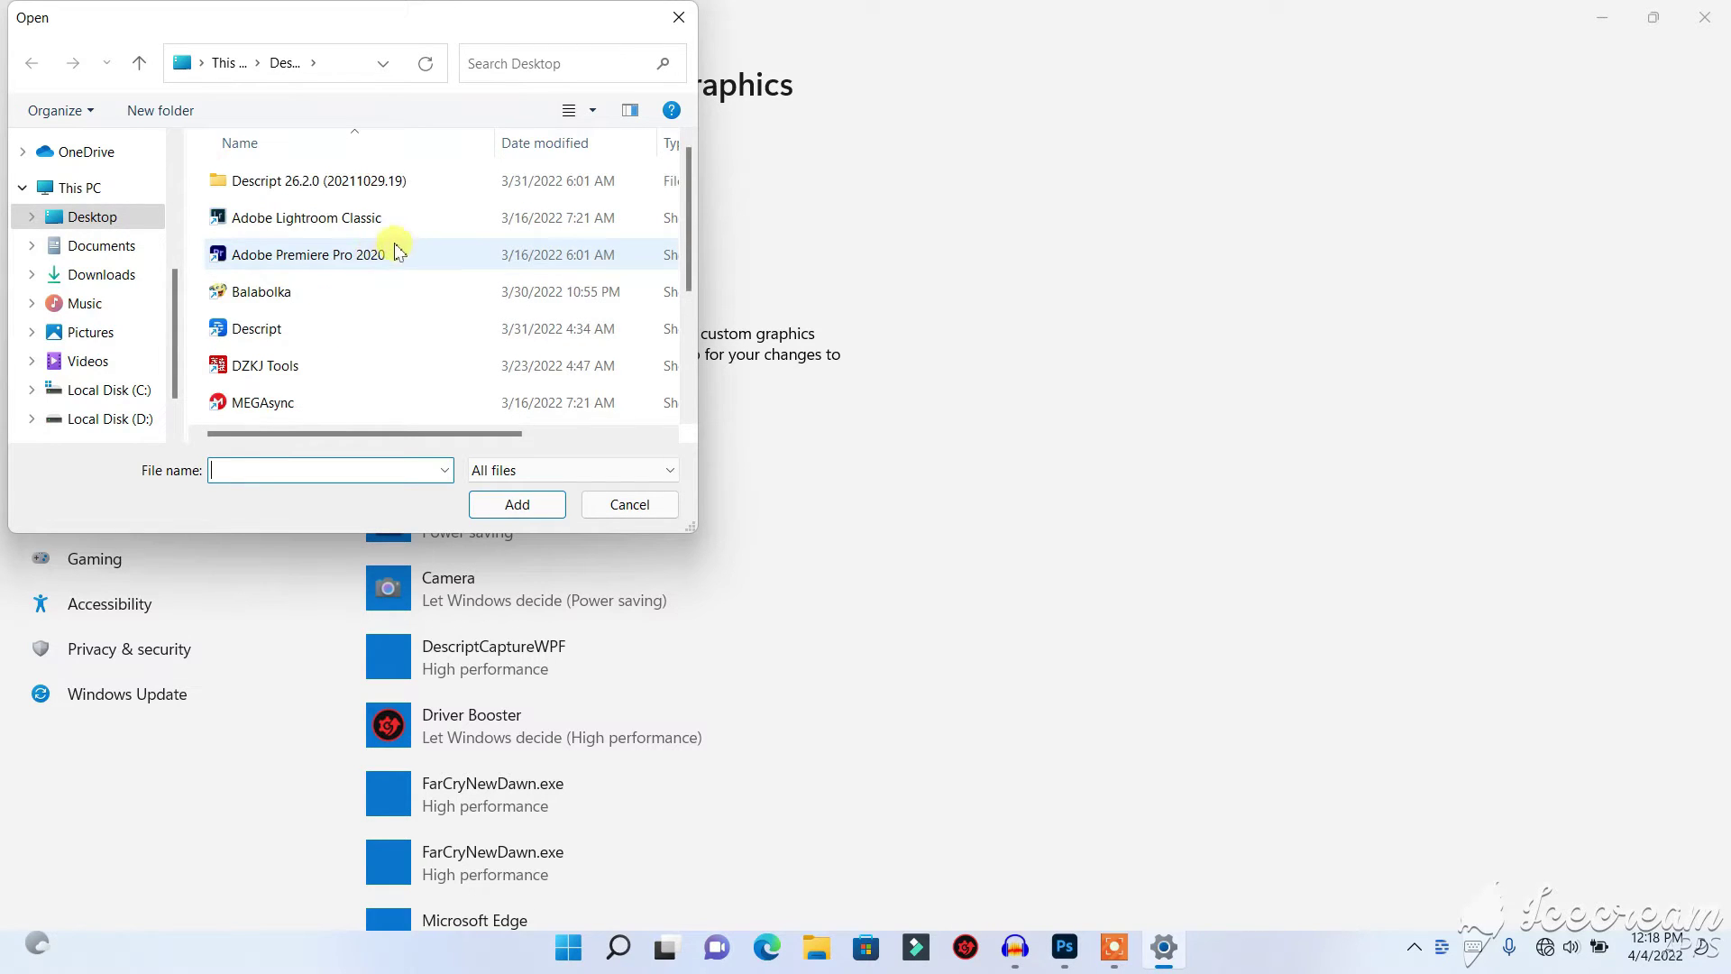
scroll(397, 253, "down", 2)
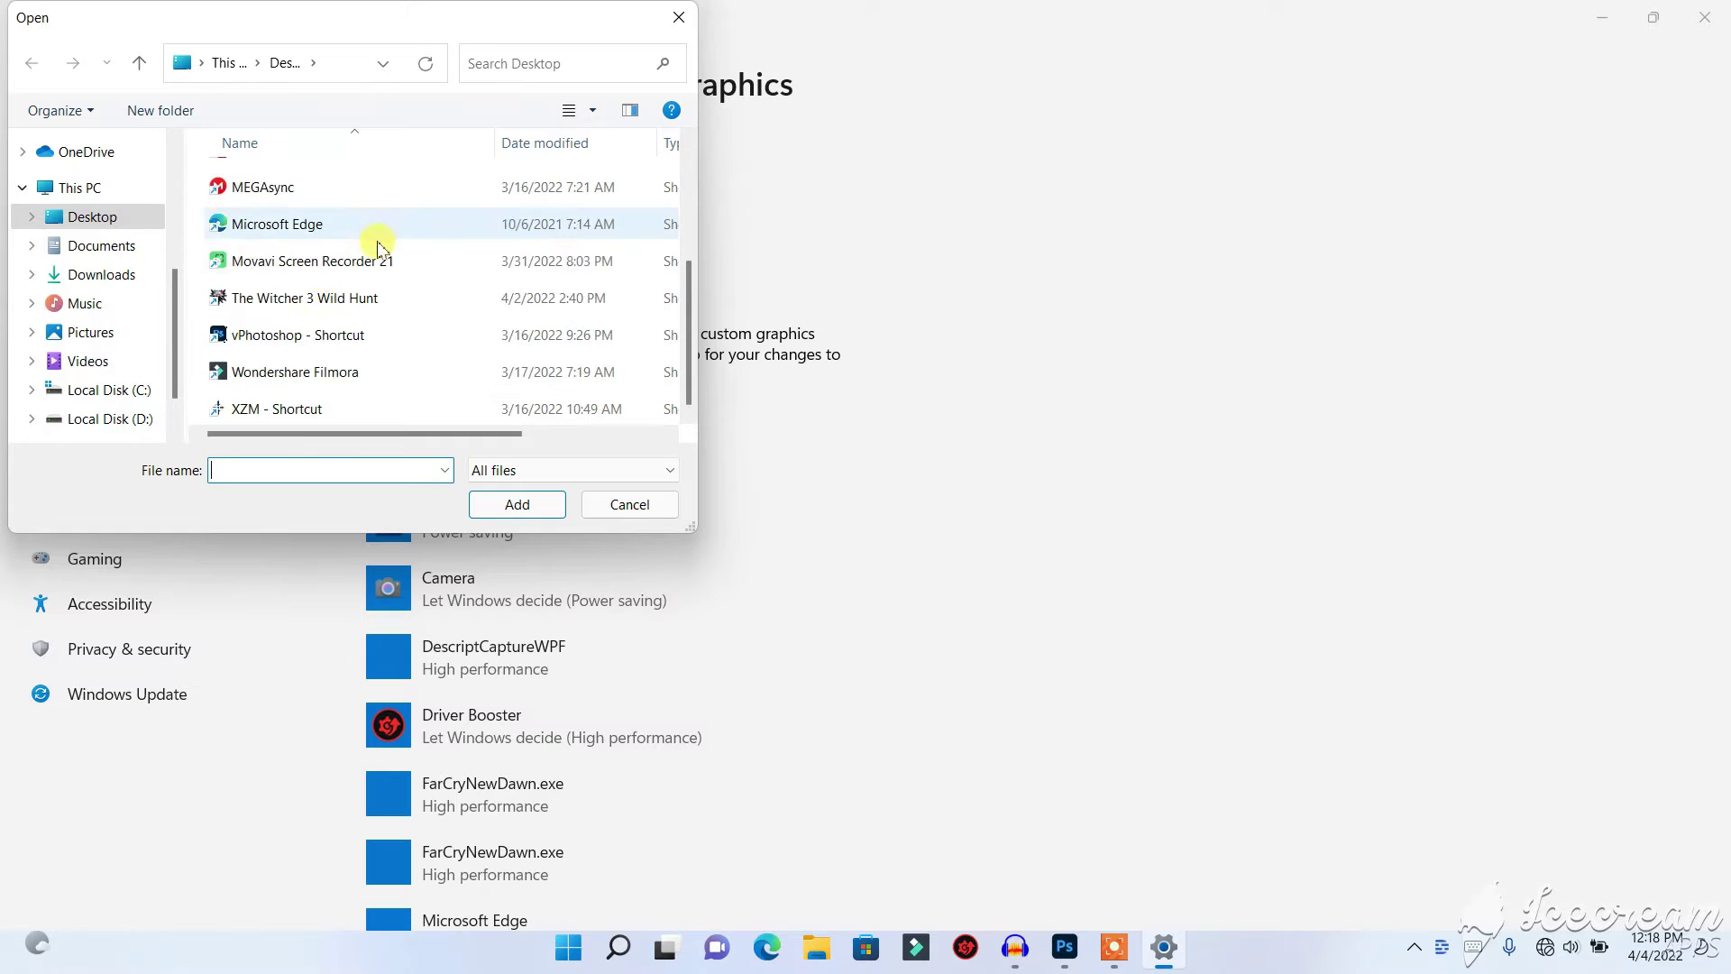
left_click(105, 225)
scroll(424, 288, "down", 2)
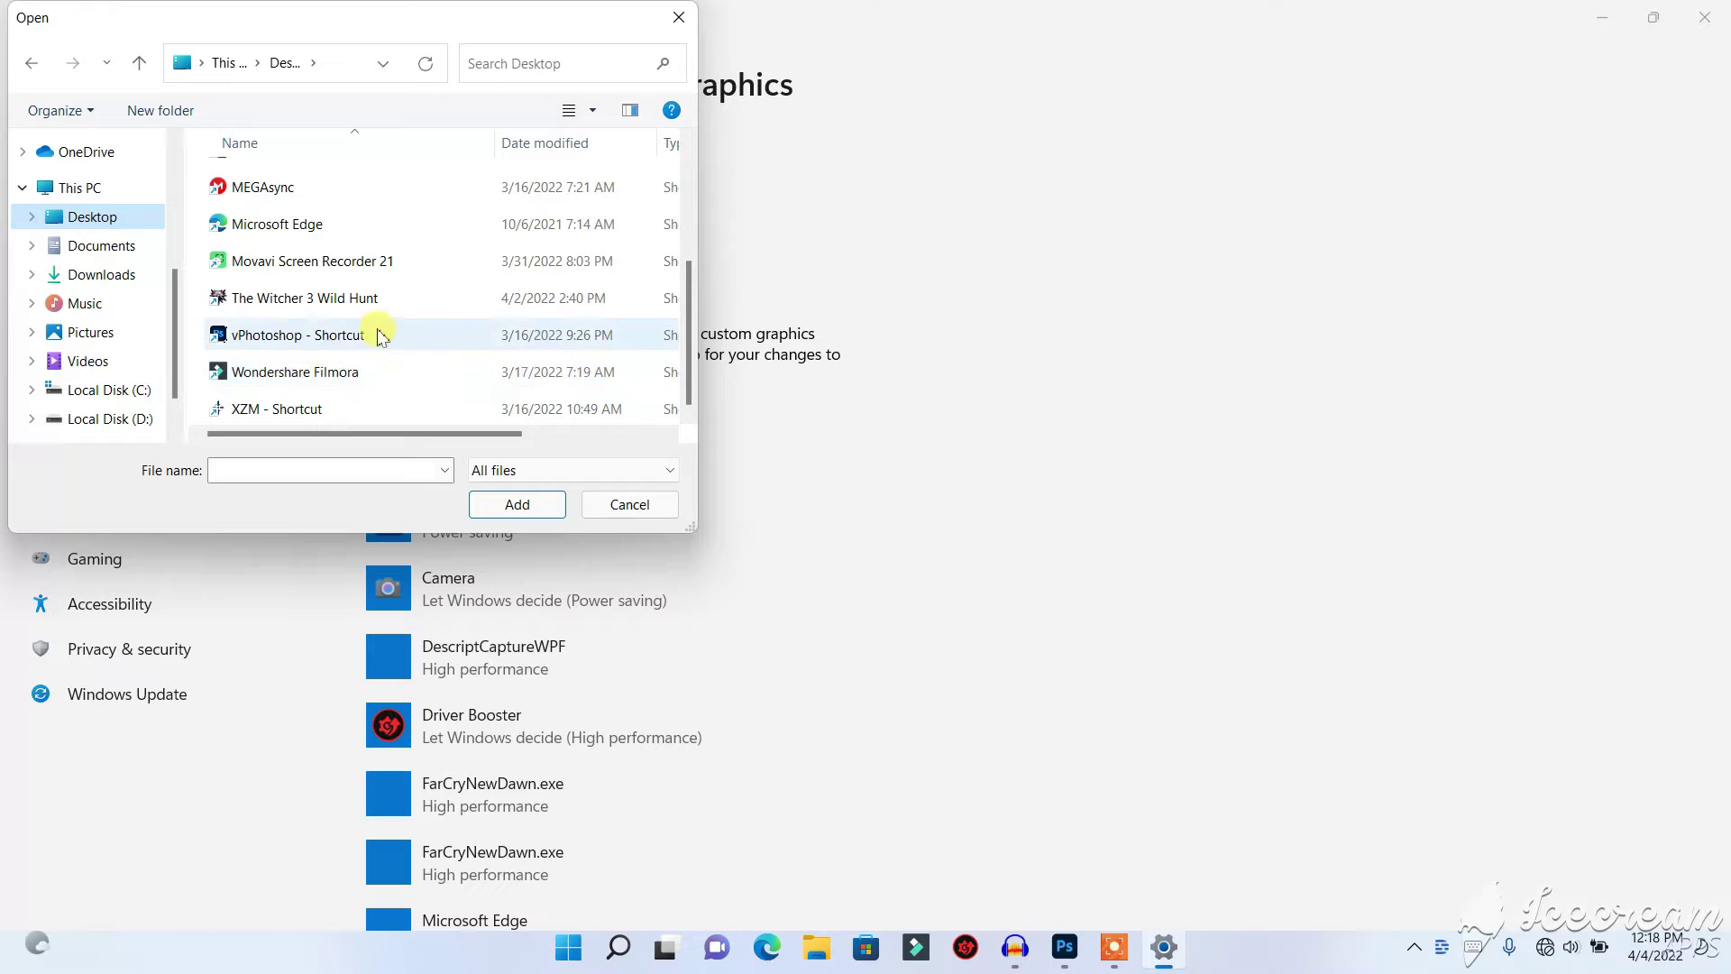
left_click(297, 336)
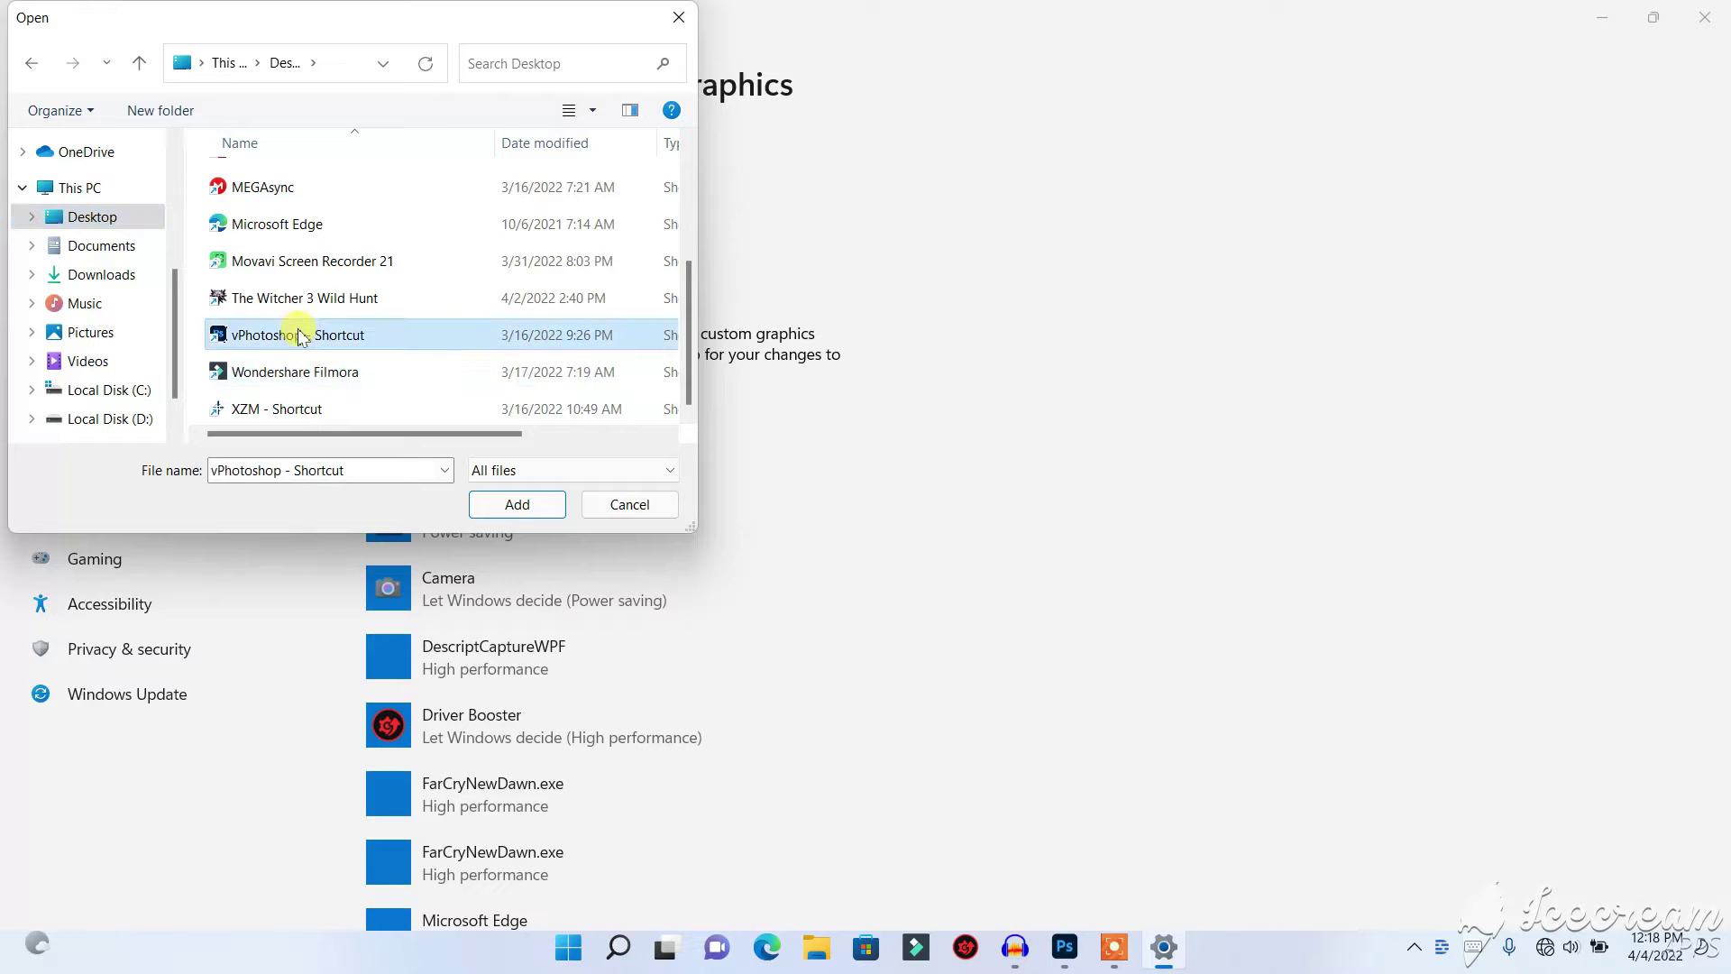
left_click(516, 504)
scroll(657, 490, "down", 5)
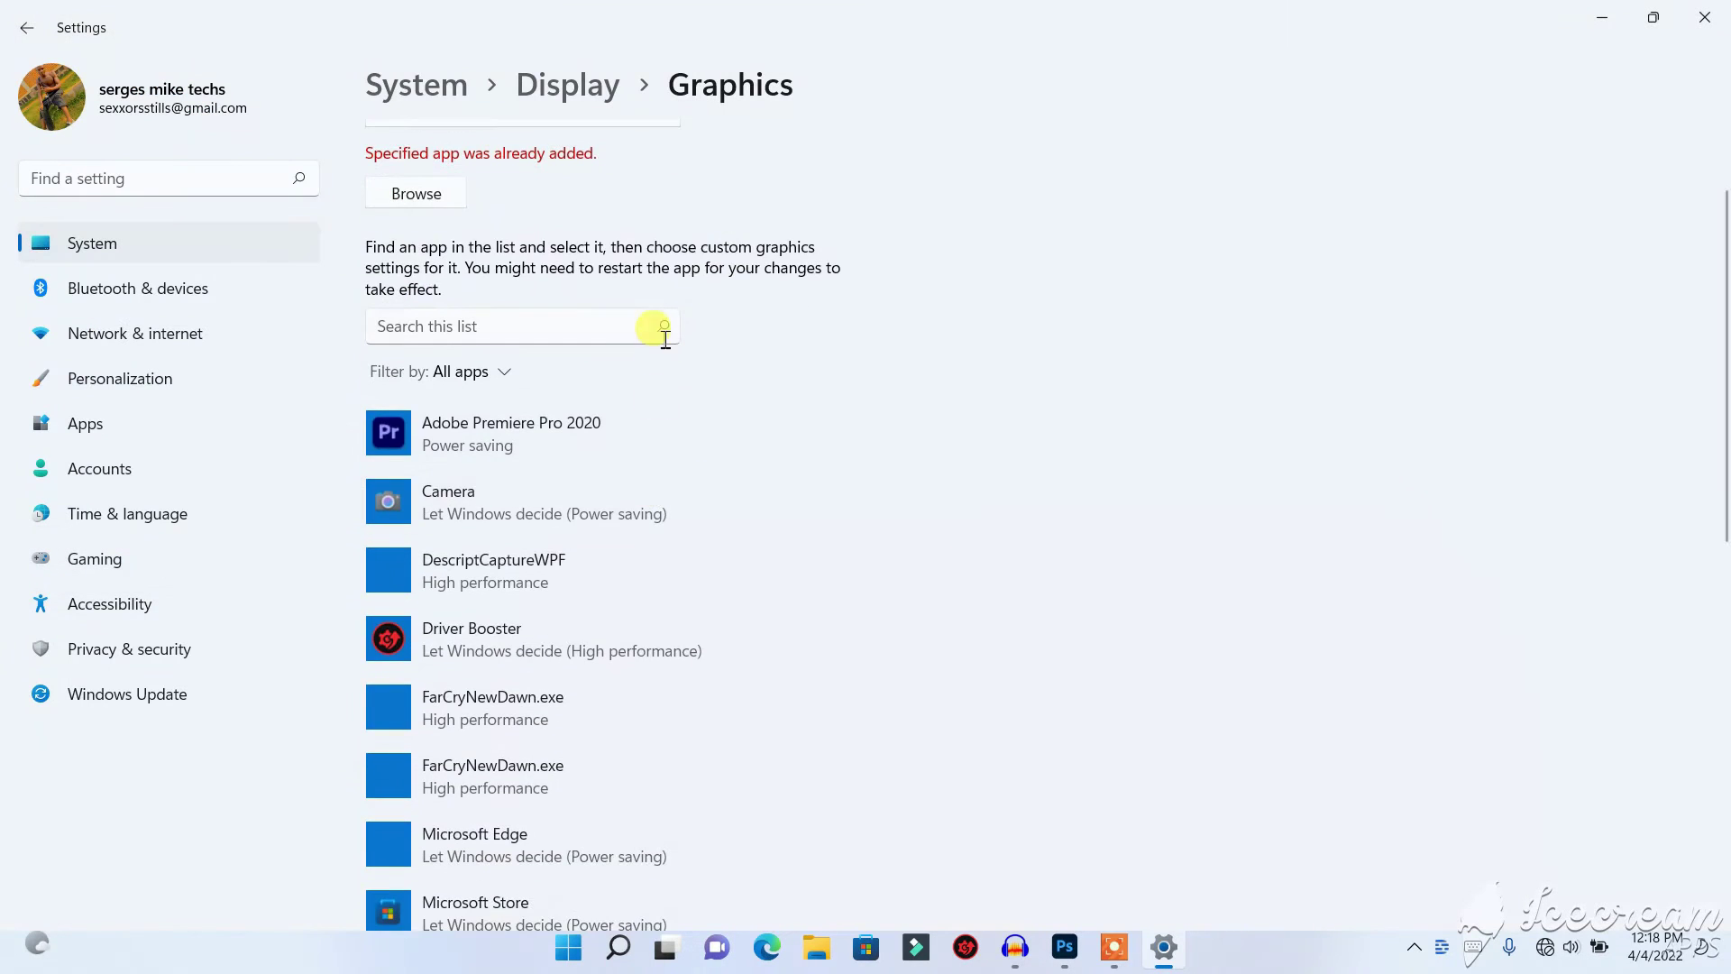
Save vPhotoshop's graphics preference as High performance, then close Settings.
scroll(582, 457, "down", 4)
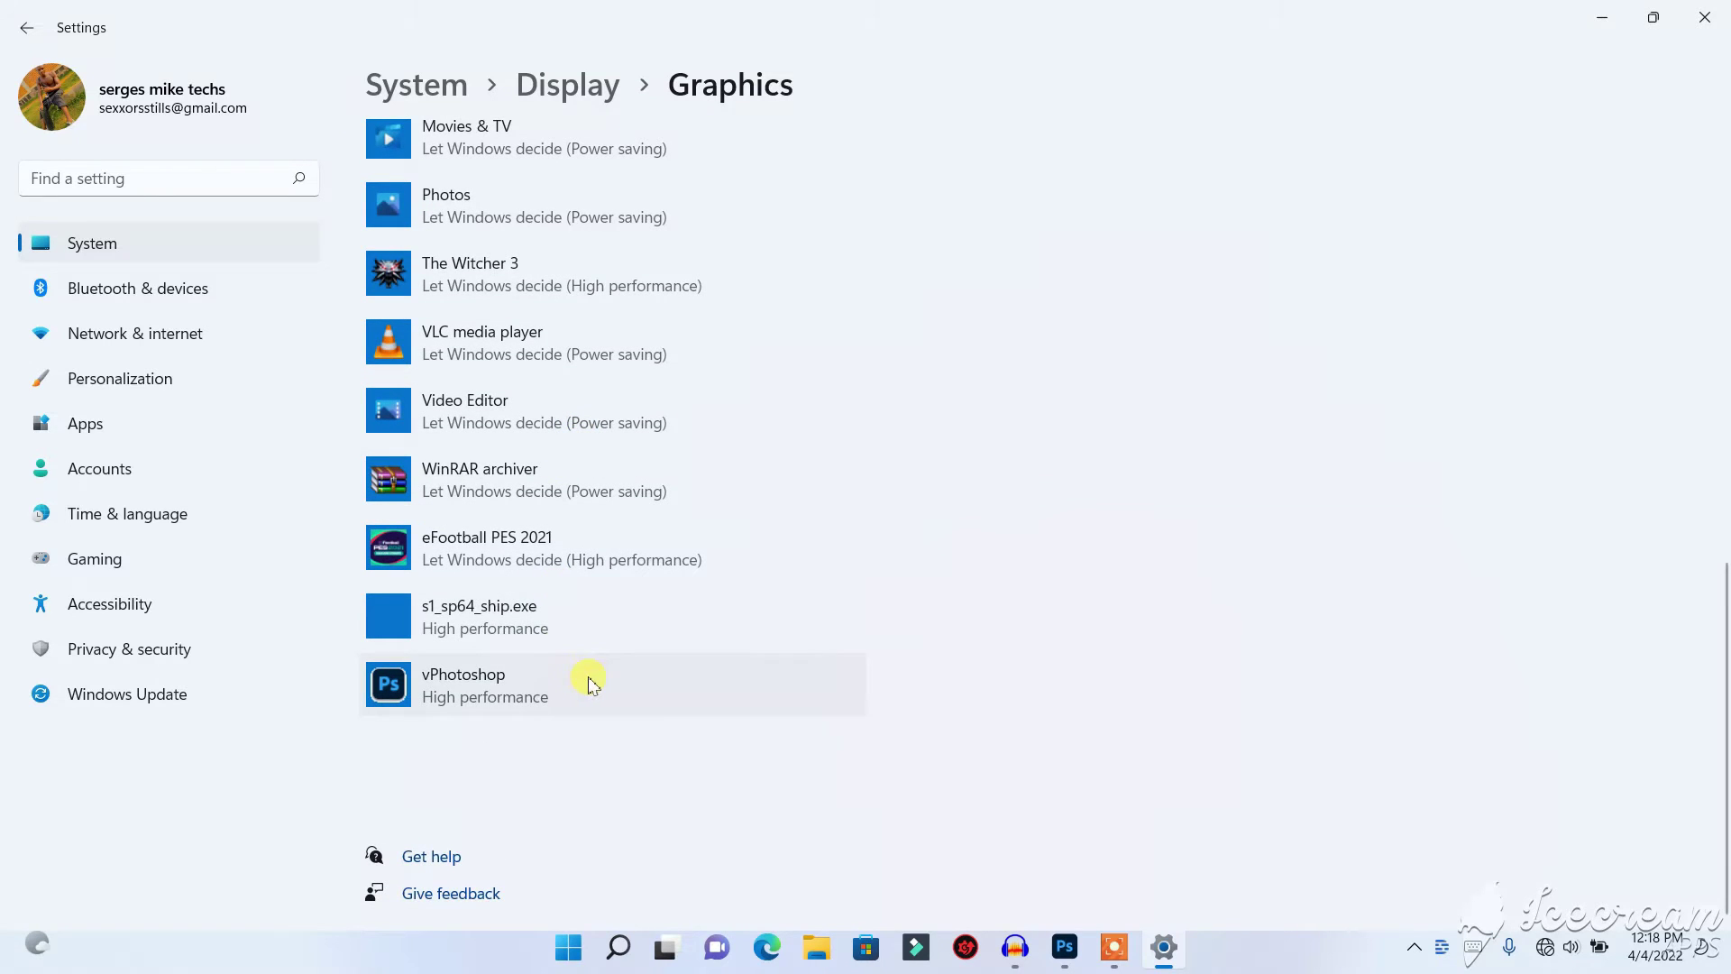
left_click(613, 699)
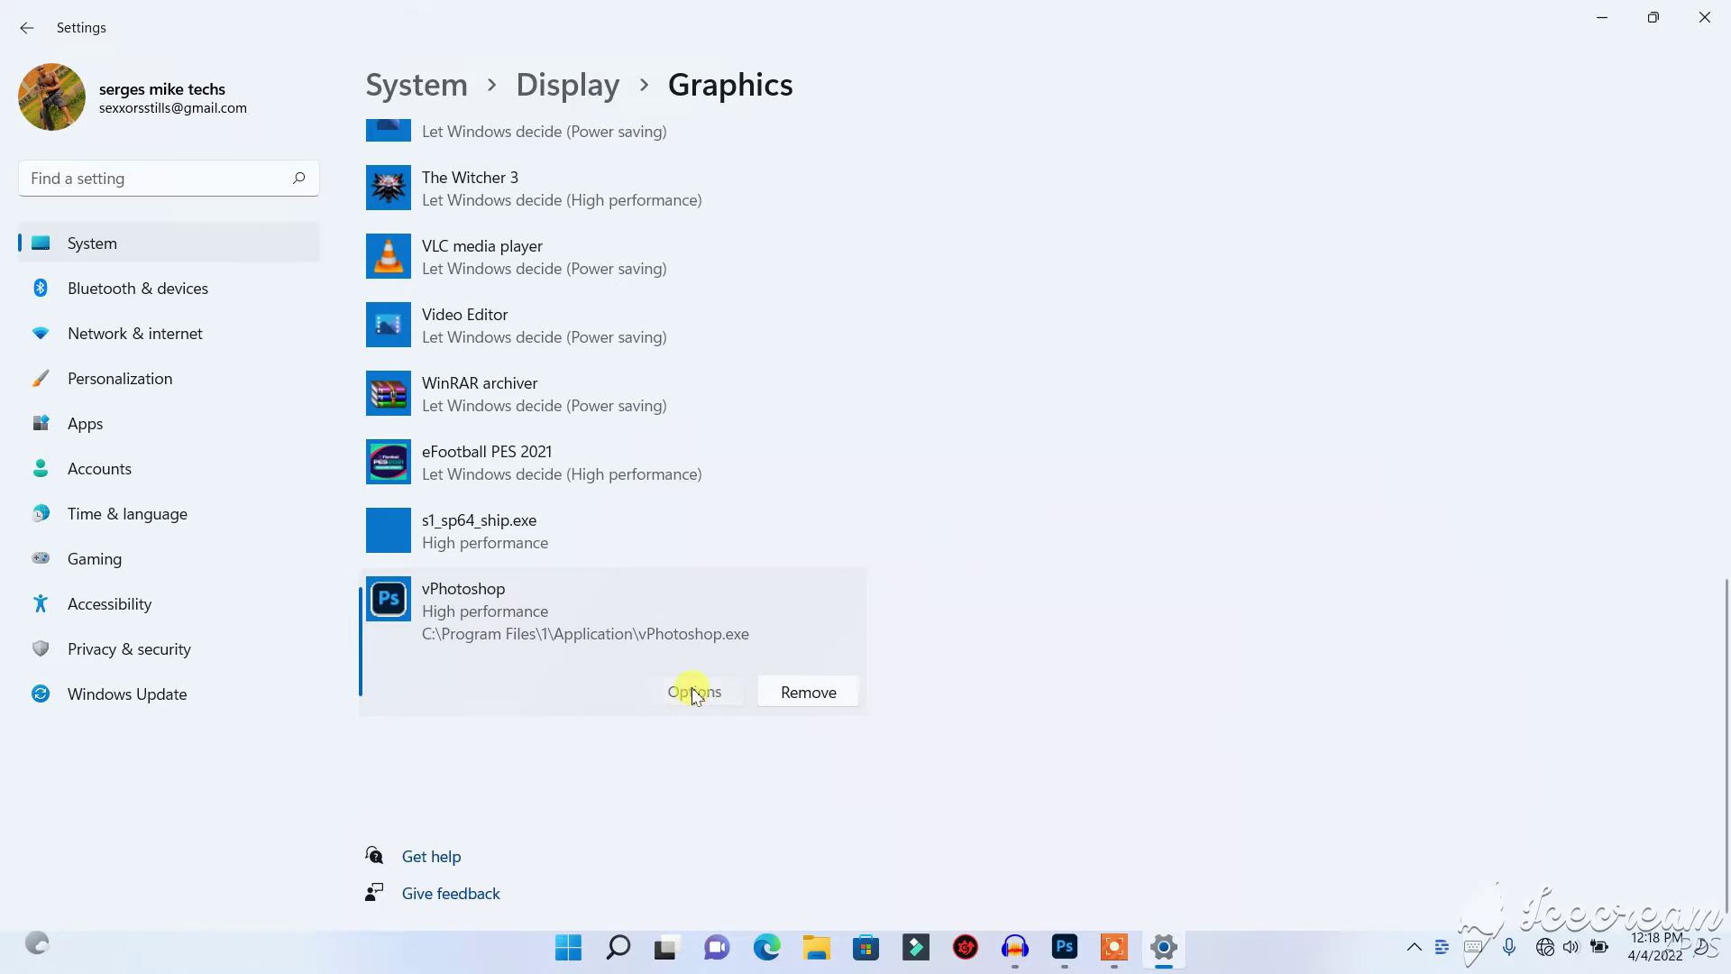
left_click(695, 692)
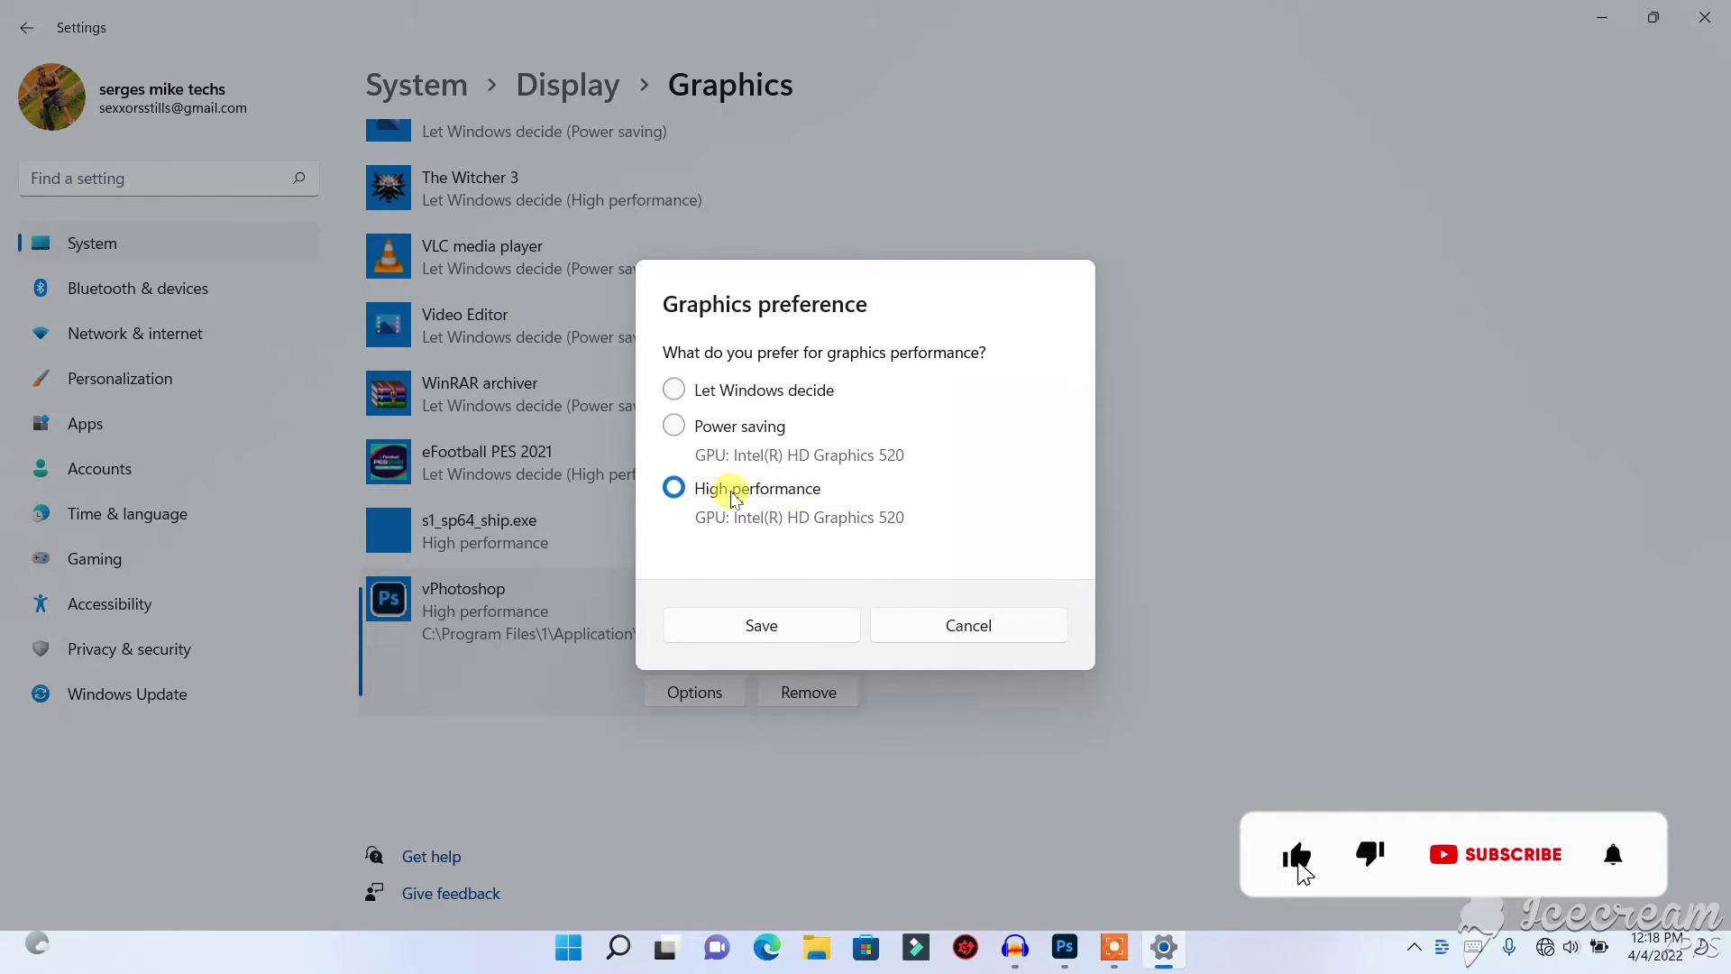
left_click(763, 634)
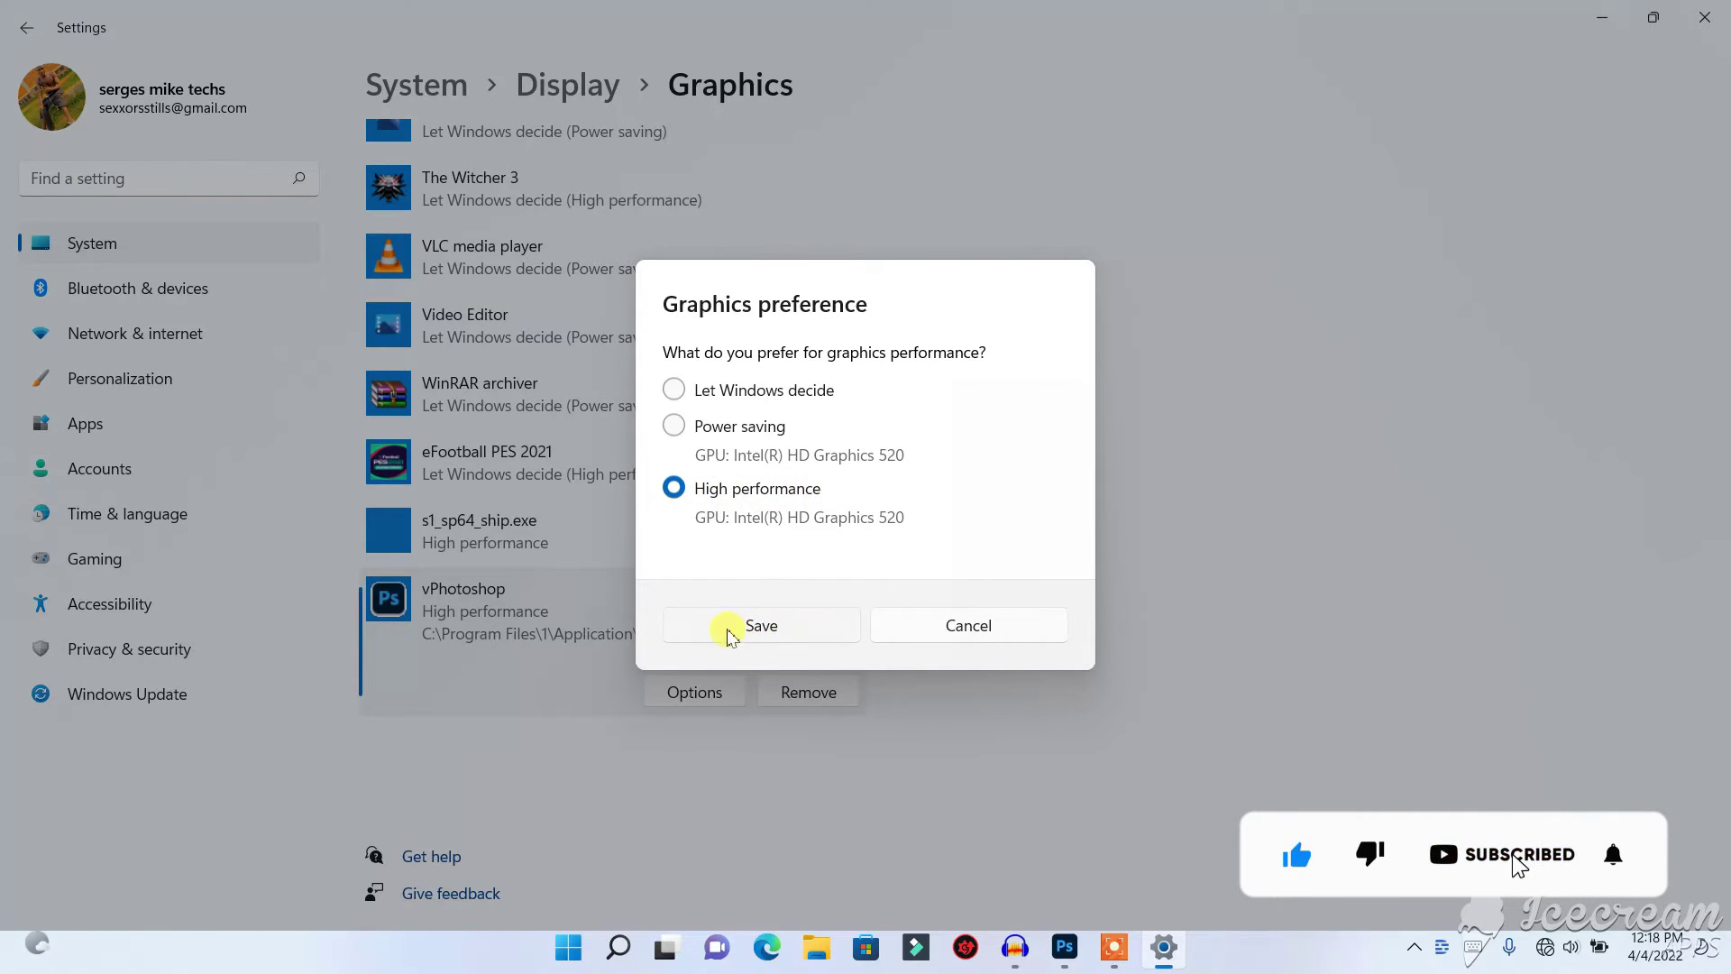
left_click(1717, 32)
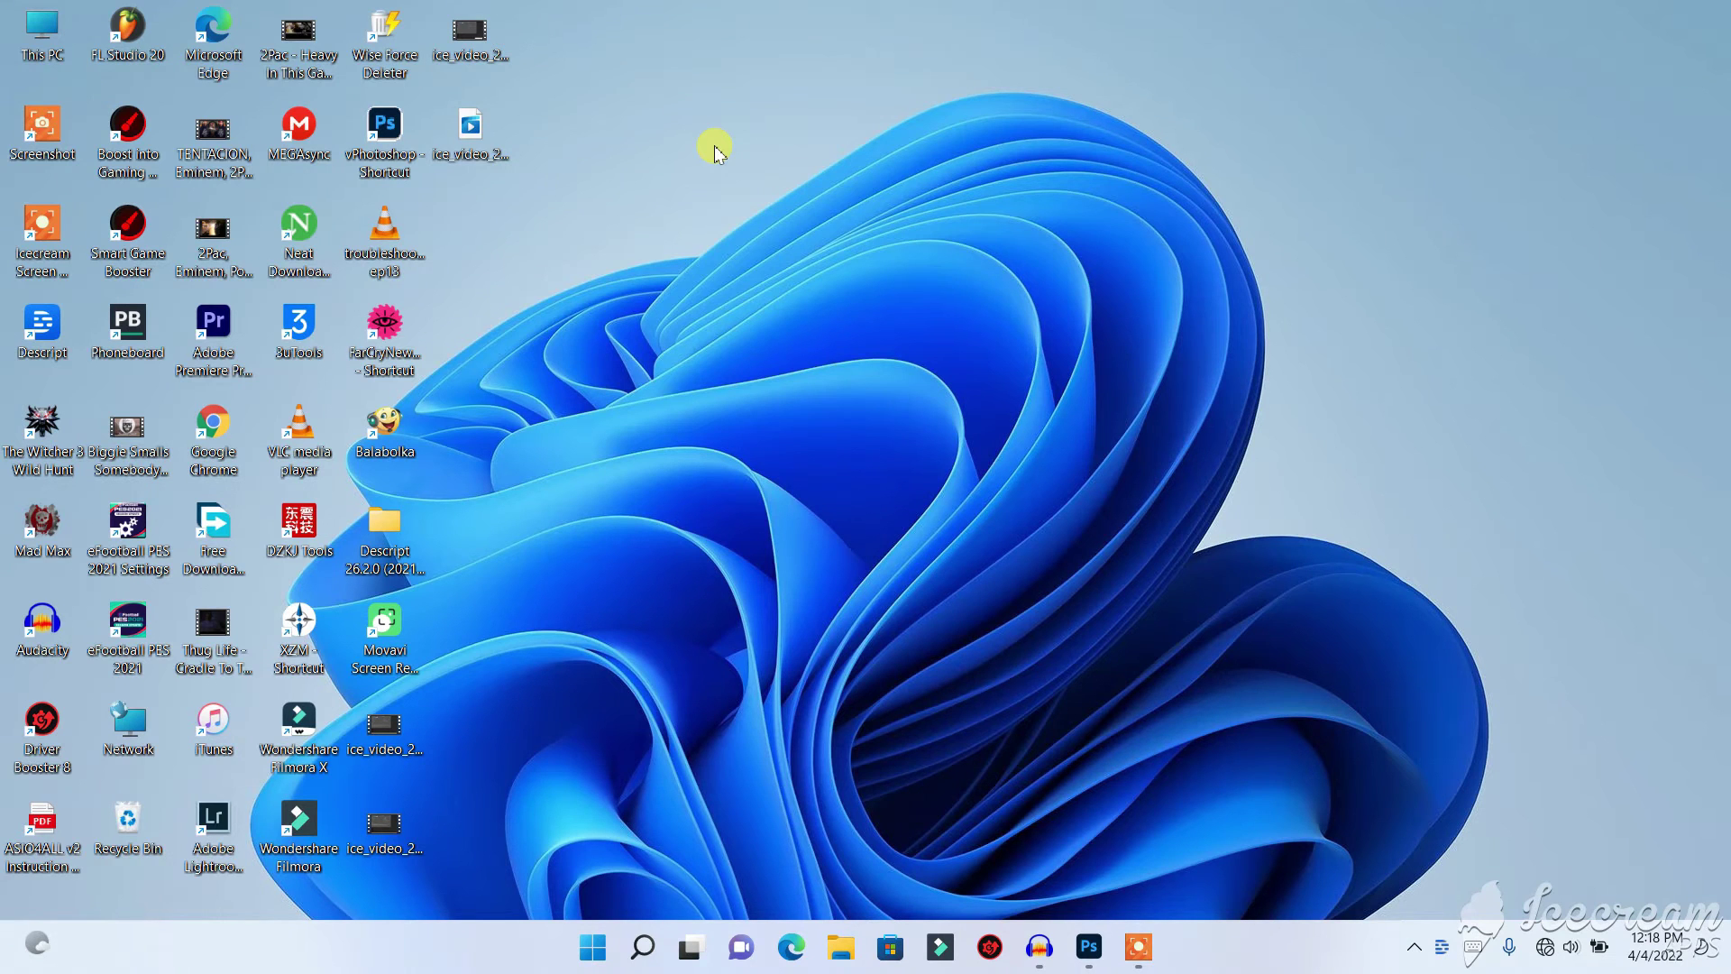
Open This PC's Properties (About page) and launch Device Manager from Related settings.
right_click(43, 38)
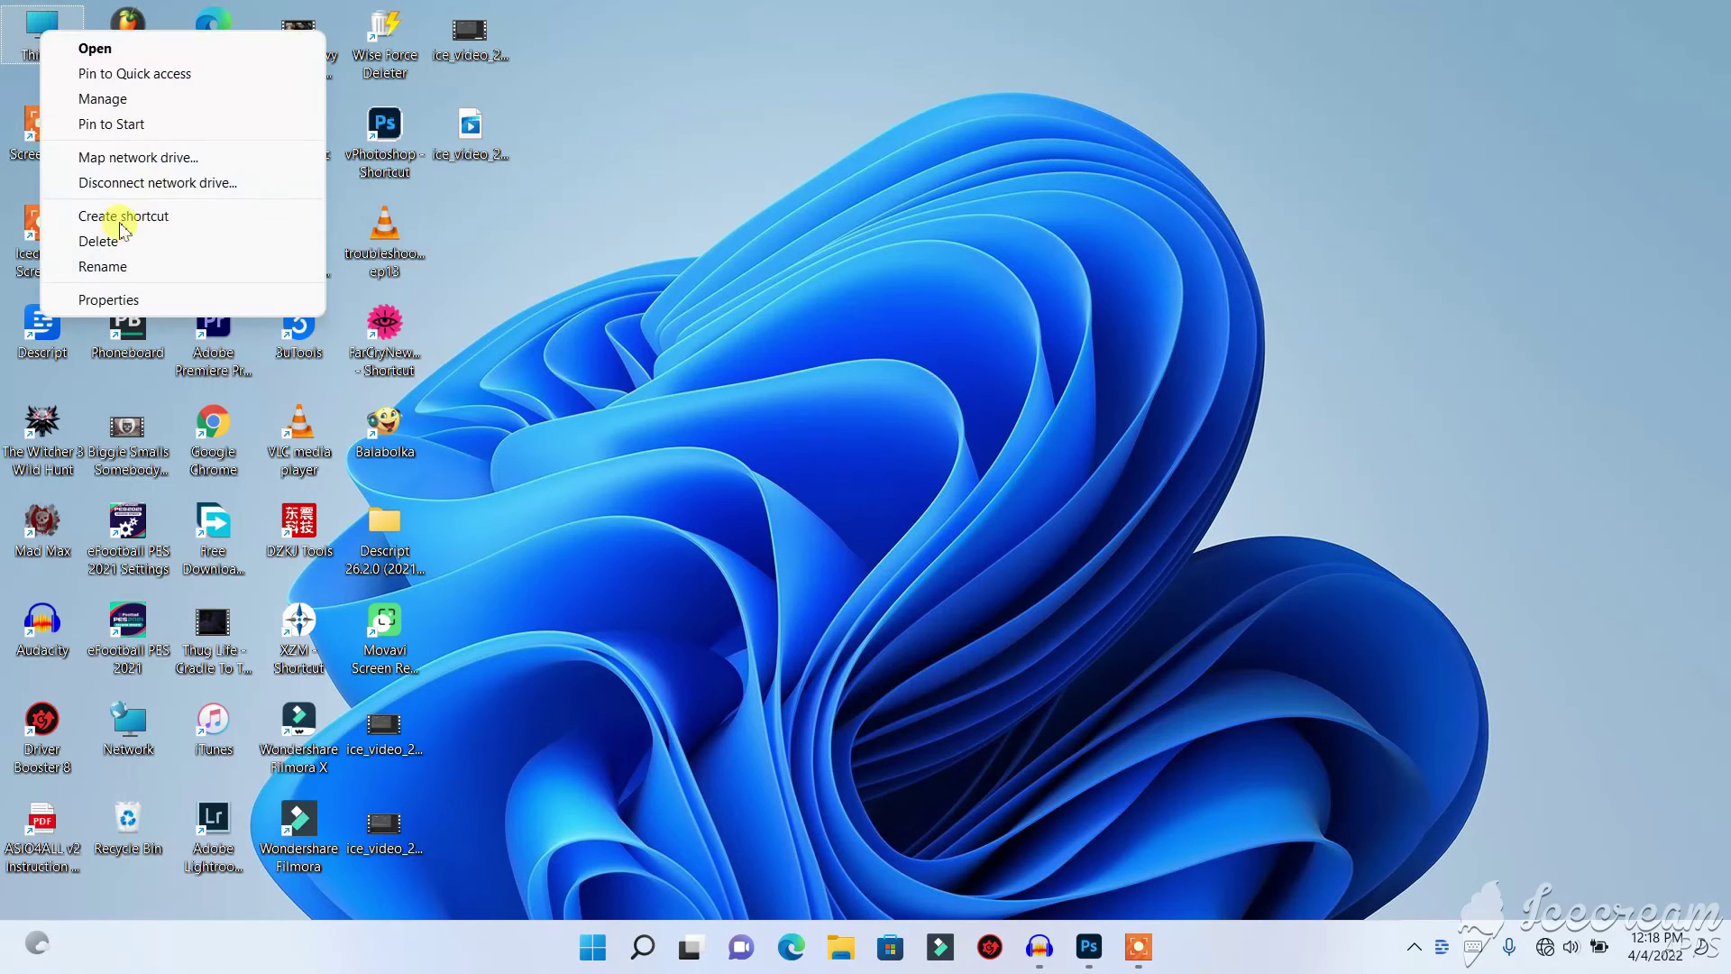
left_click(108, 300)
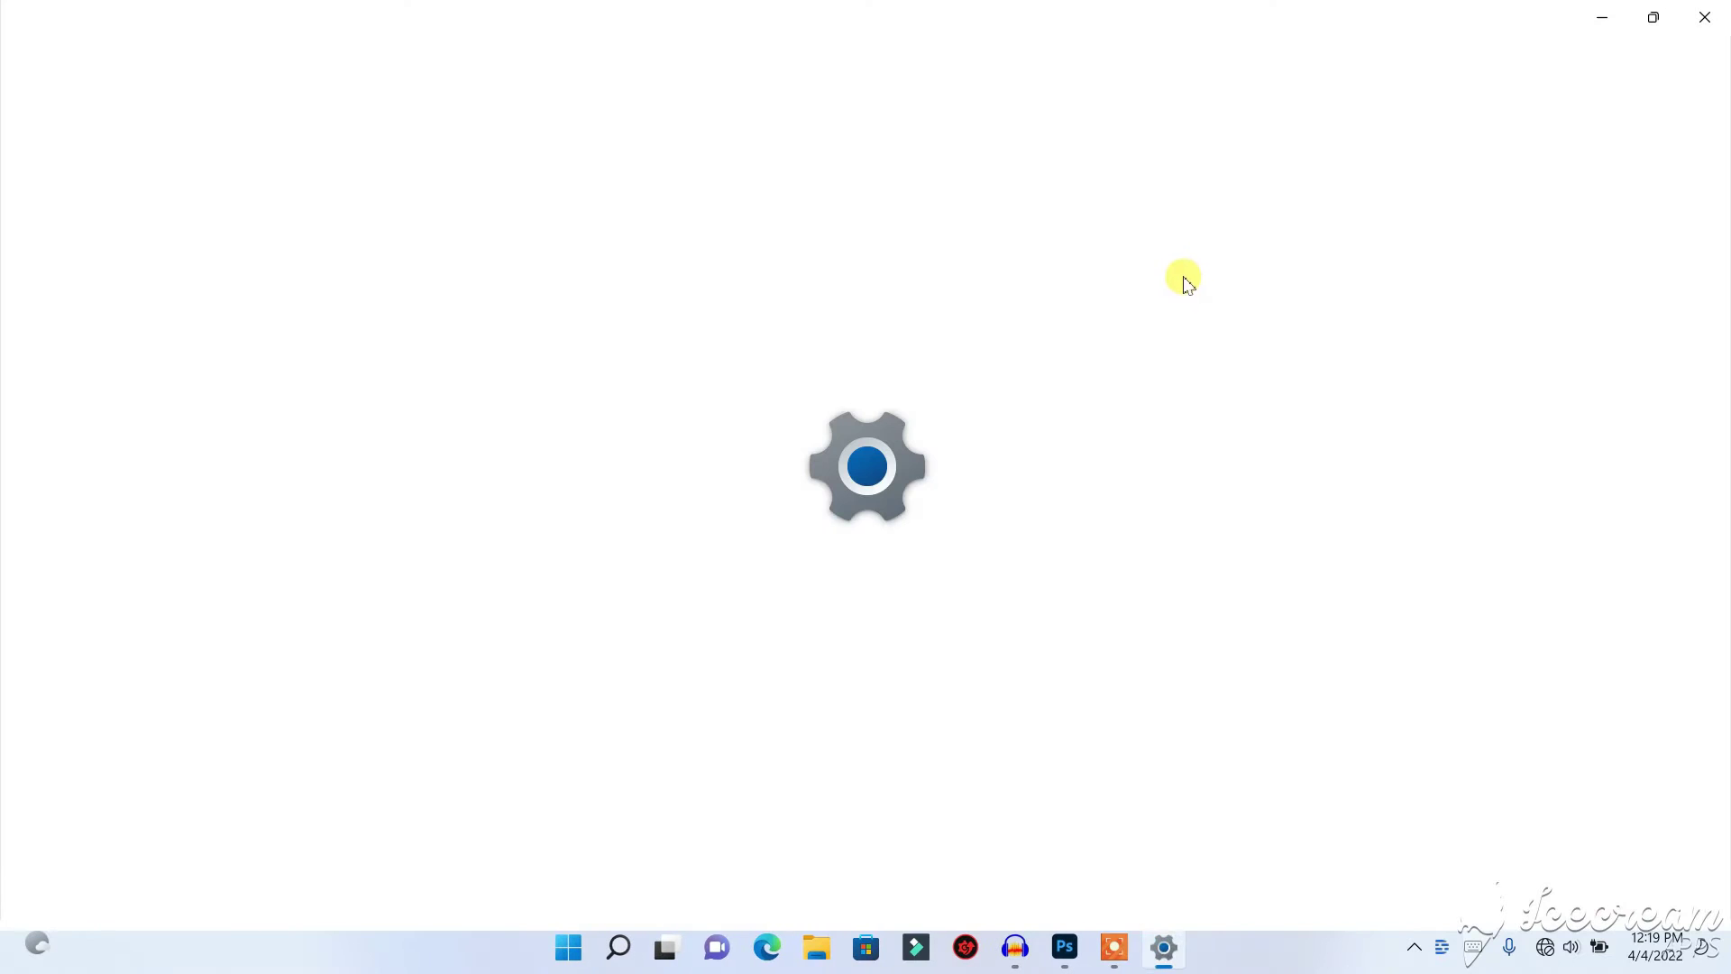
scroll(953, 309, "down", 5)
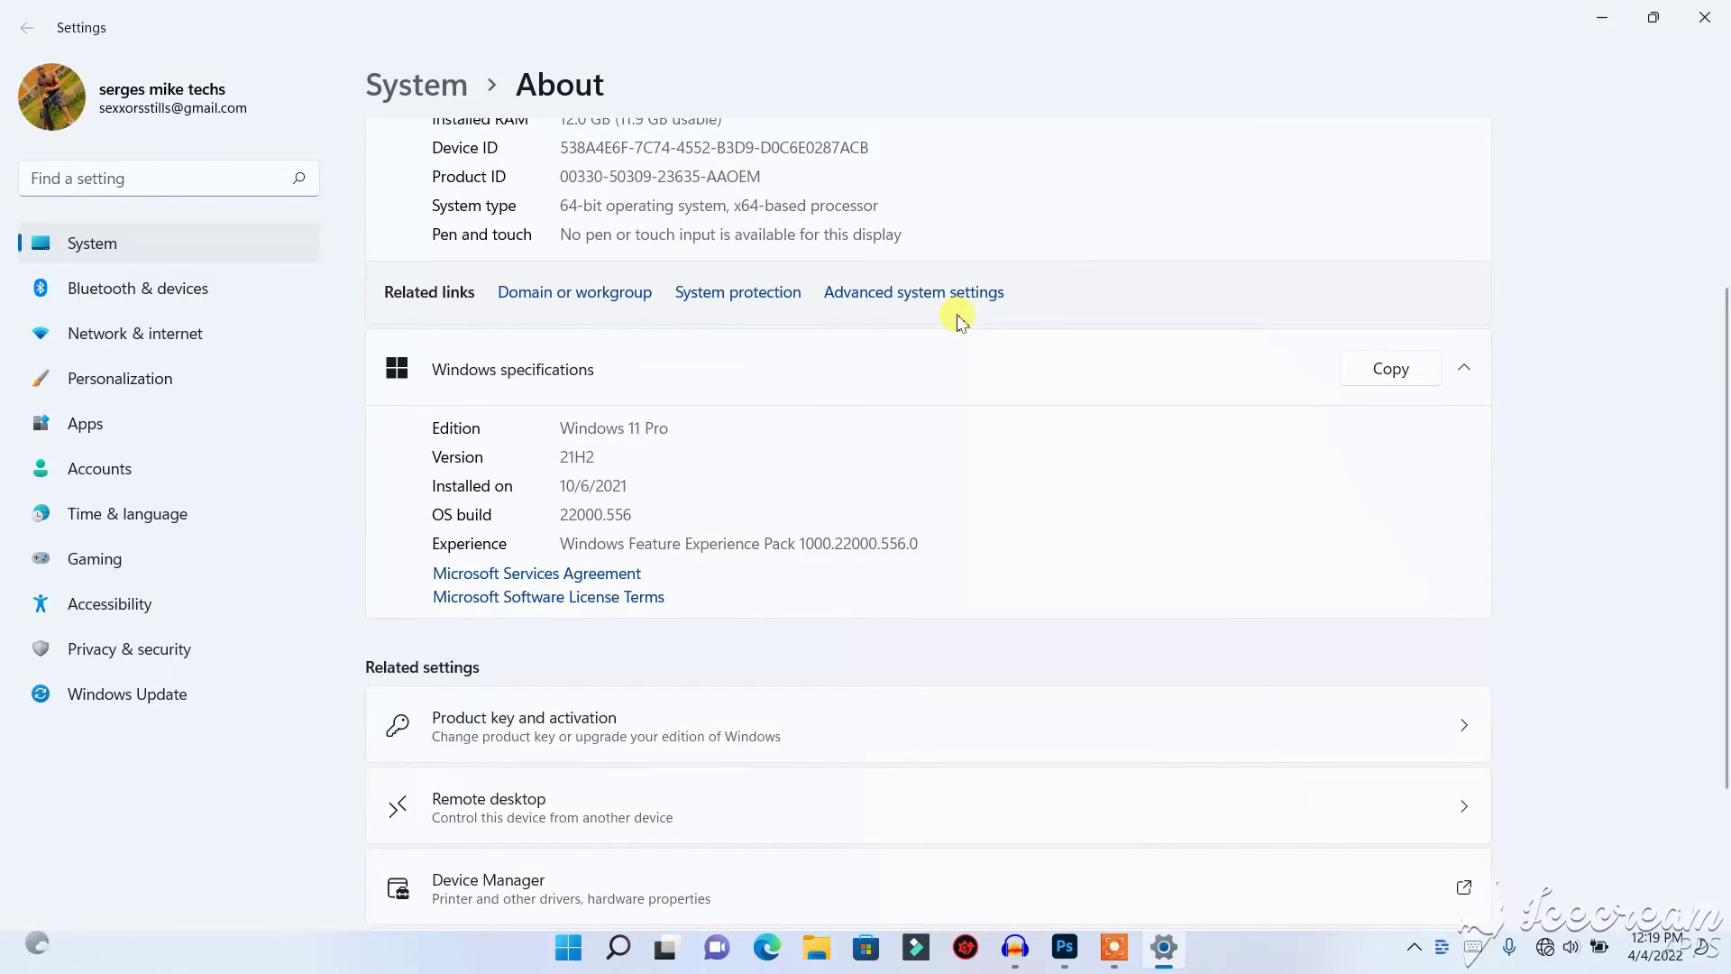
scroll(955, 622, "up", 2)
scroll(631, 713, "down", 2)
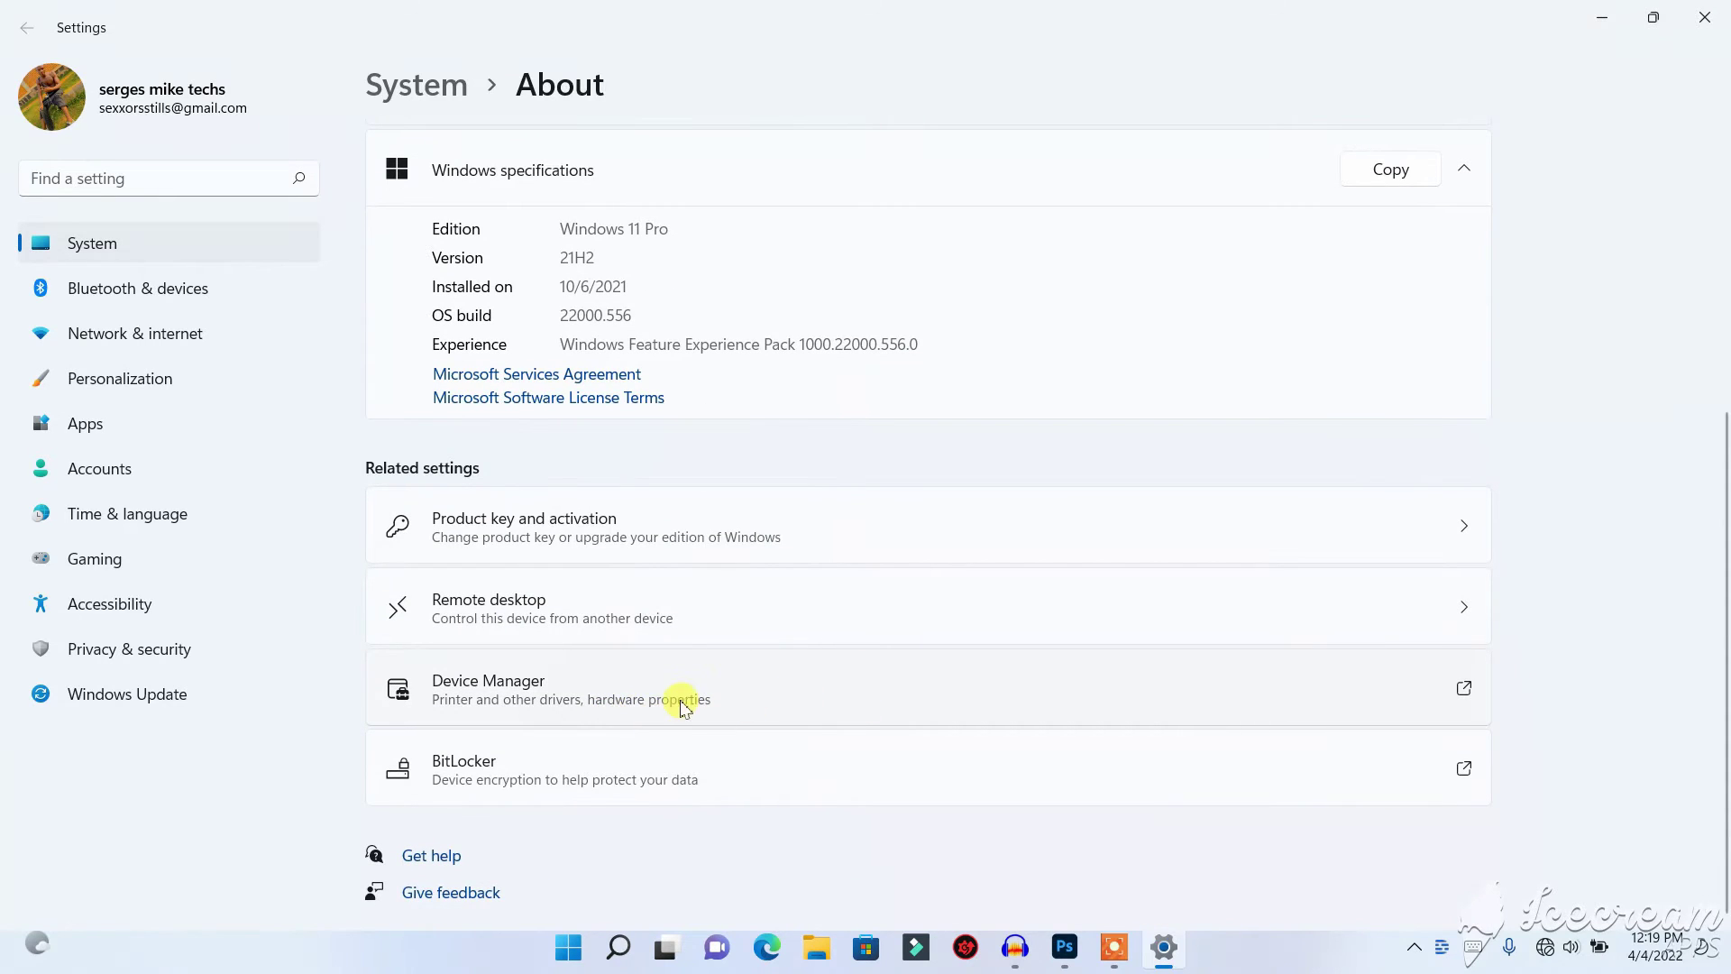
left_click(721, 700)
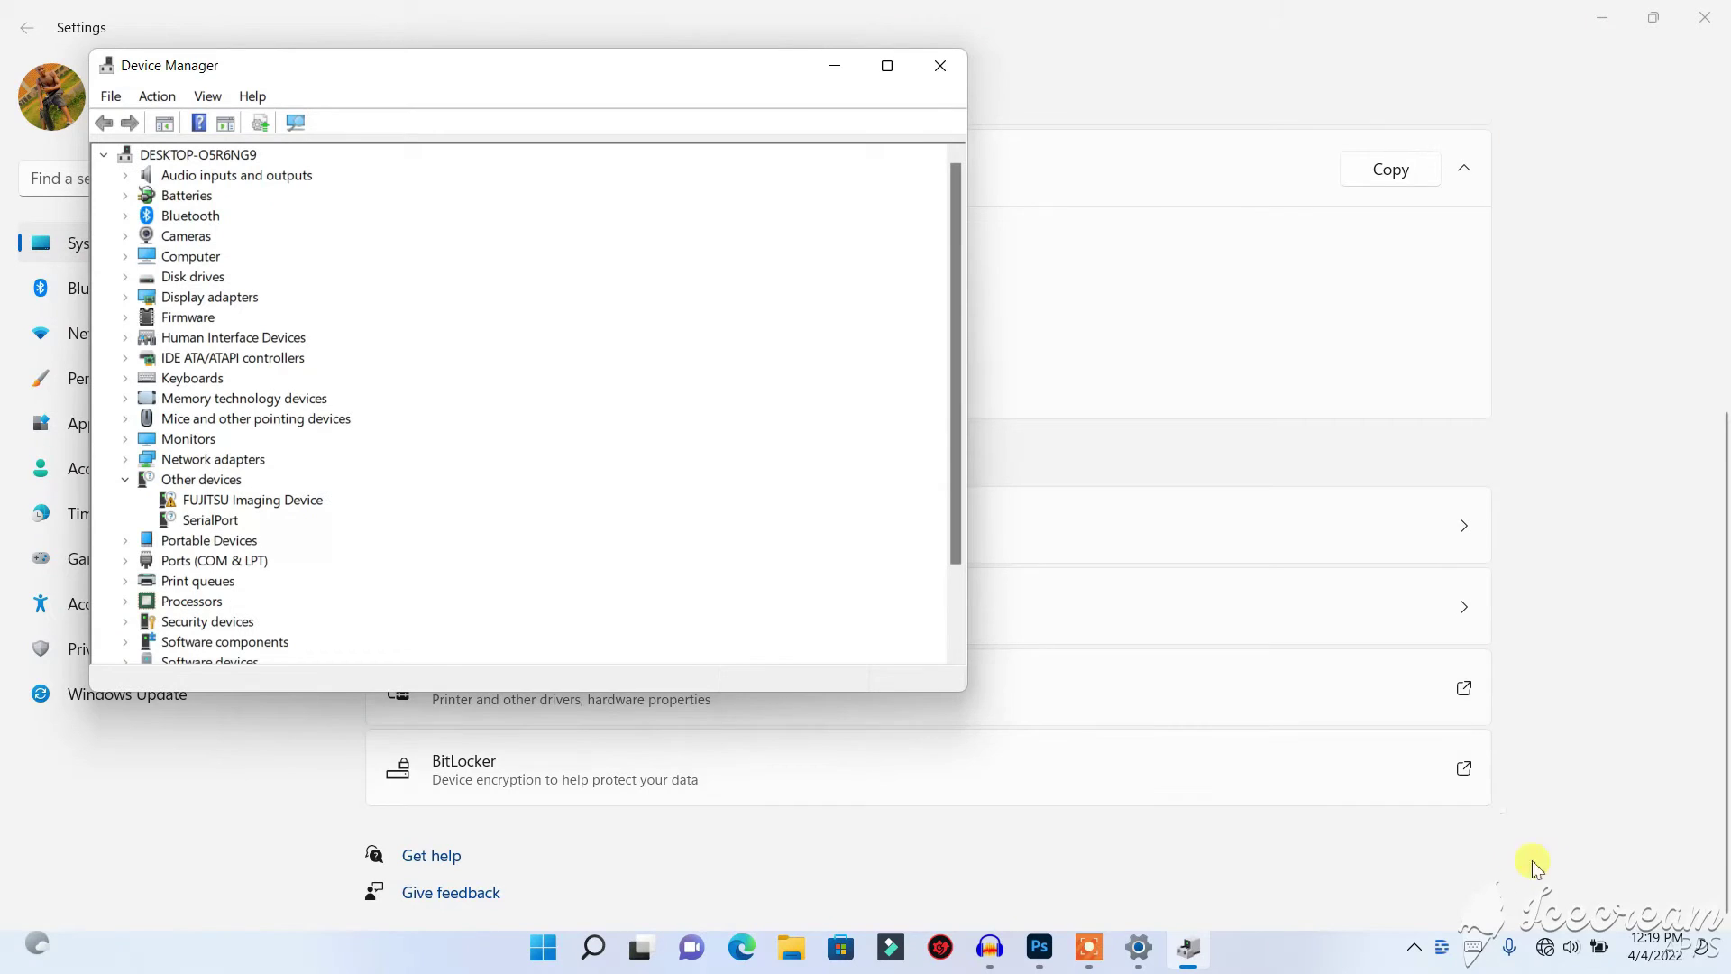
Connect to the iPhone Wi-Fi network from Quick Settings.
left_click(1545, 960)
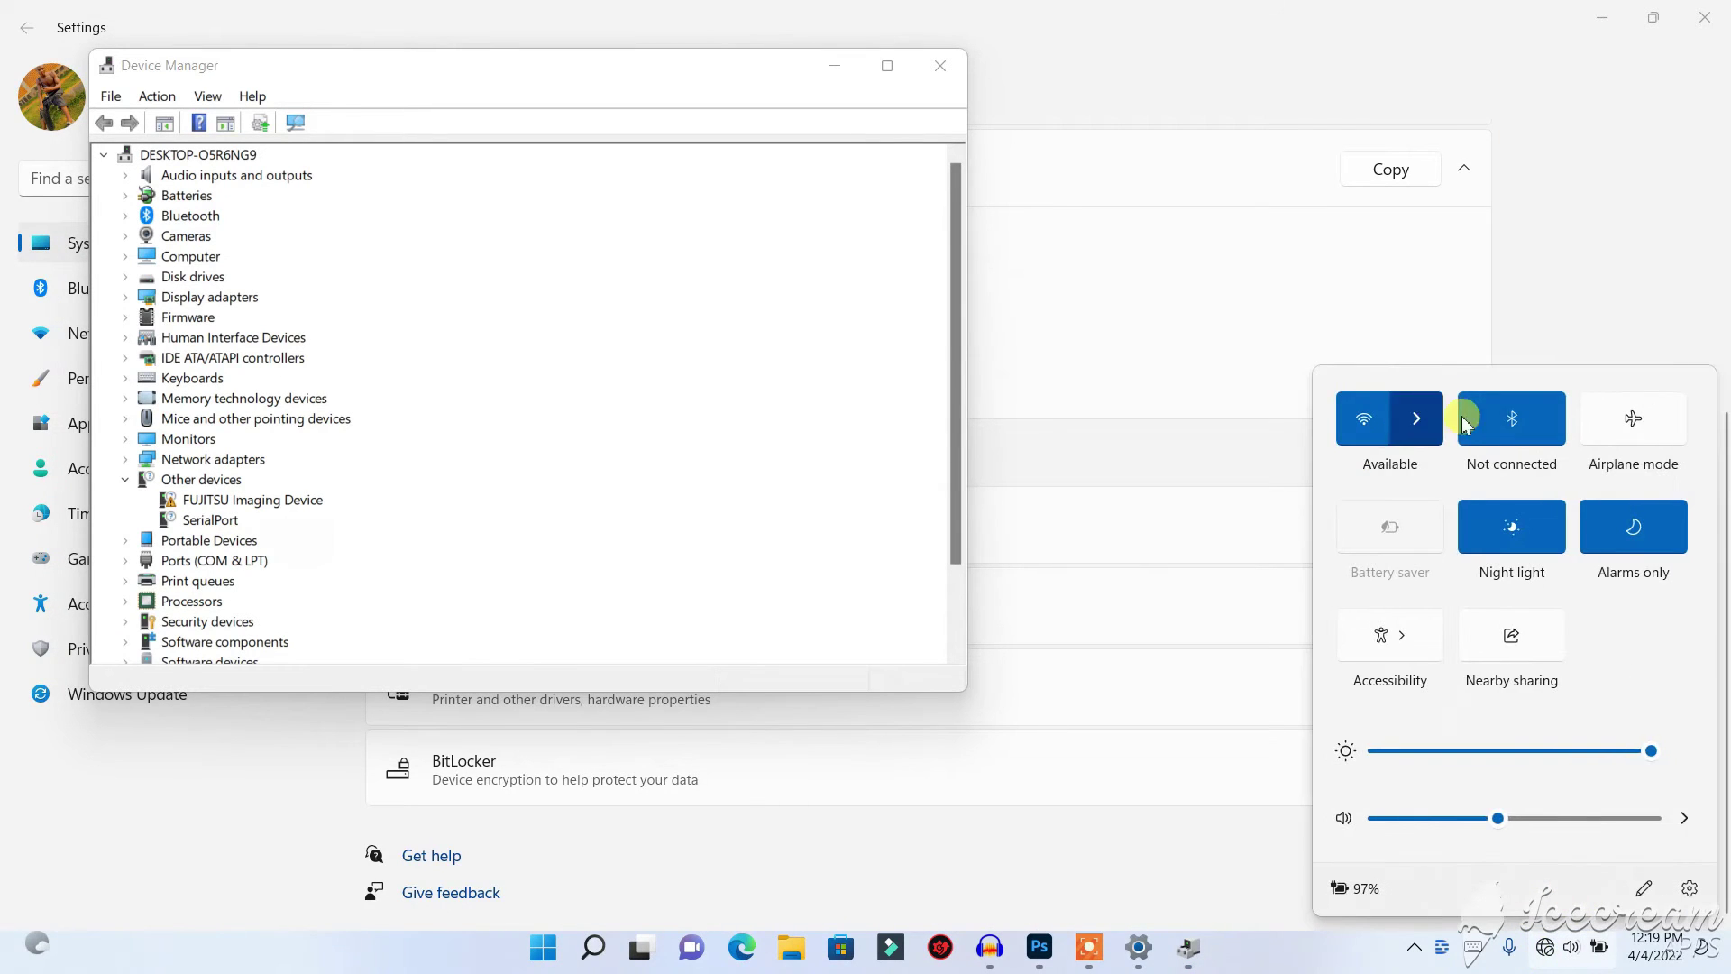
left_click(1422, 414)
left_click(1389, 451)
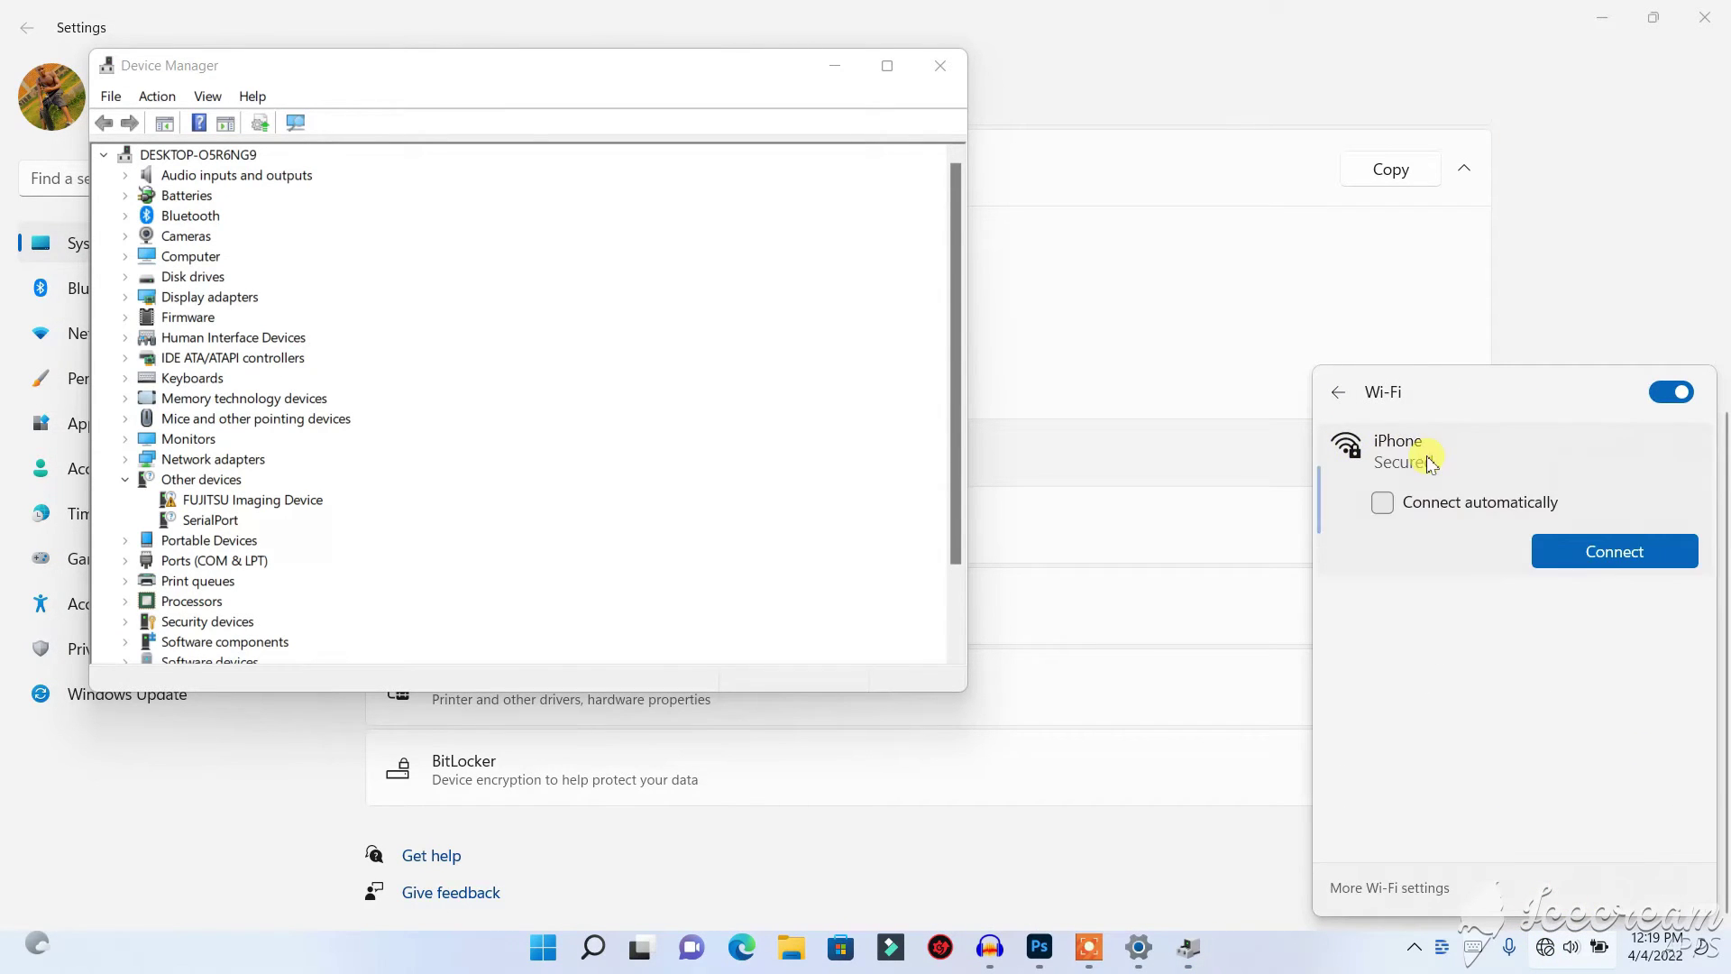
left_click(1587, 547)
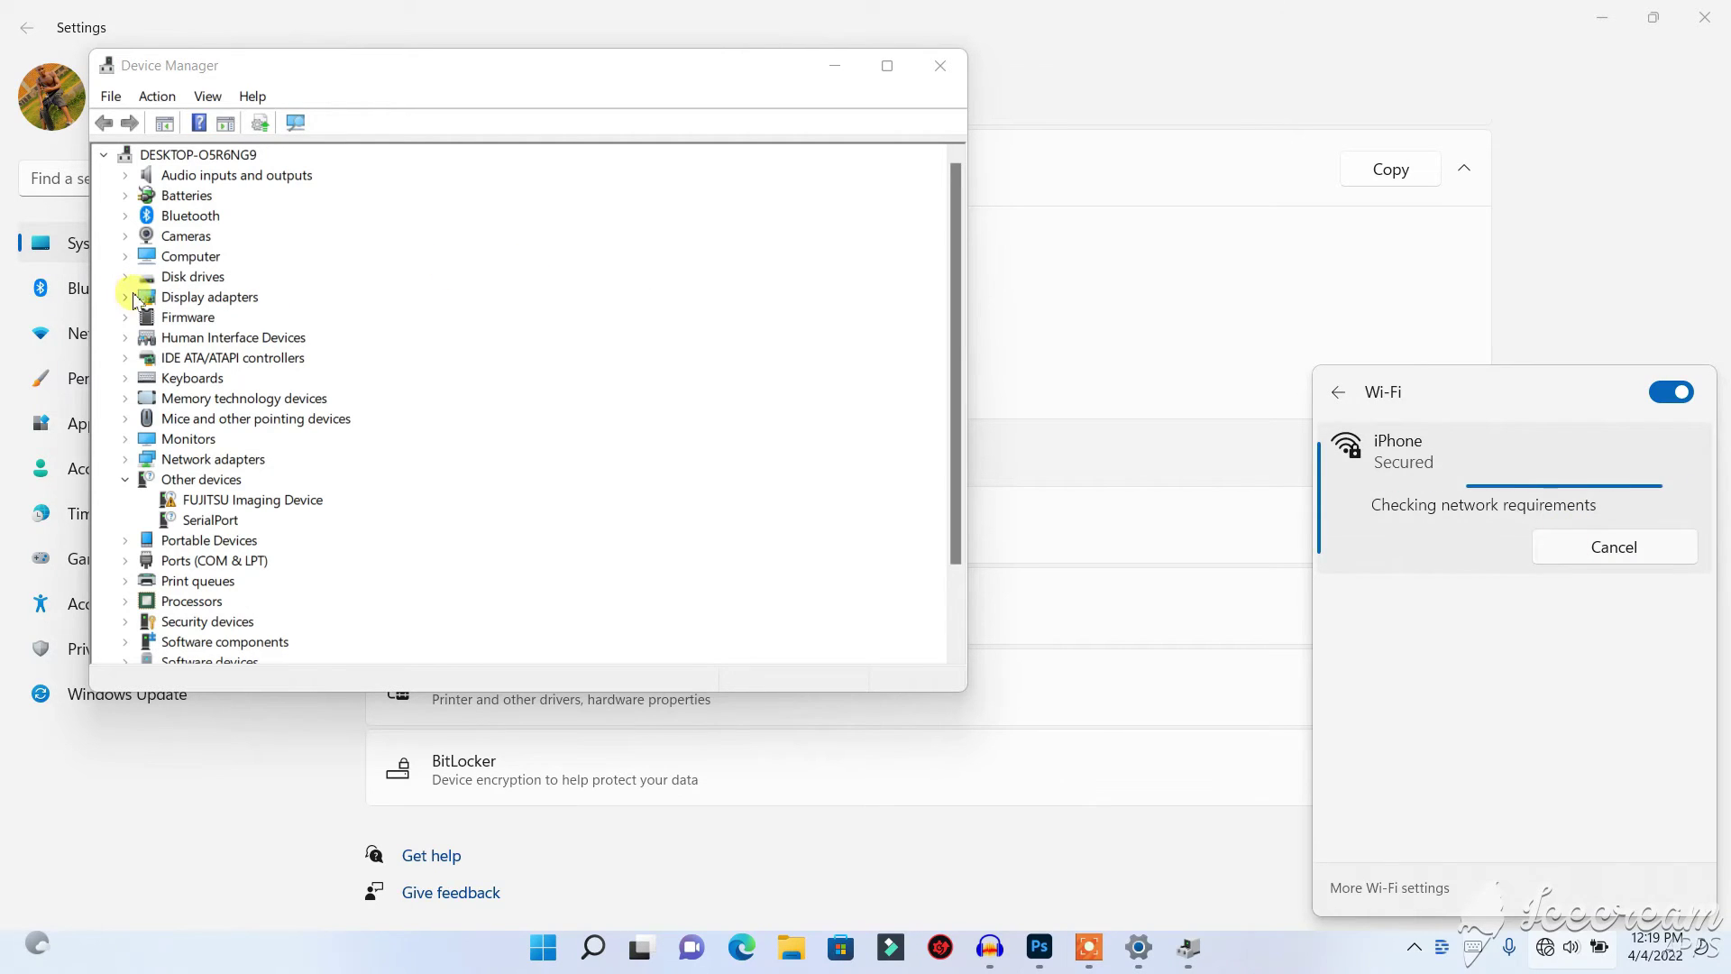
left_click(1089, 946)
Expand Display adapters in Device Manager to show Intel(R) HD Graphics 520.
left_click(1154, 928)
key("F7")
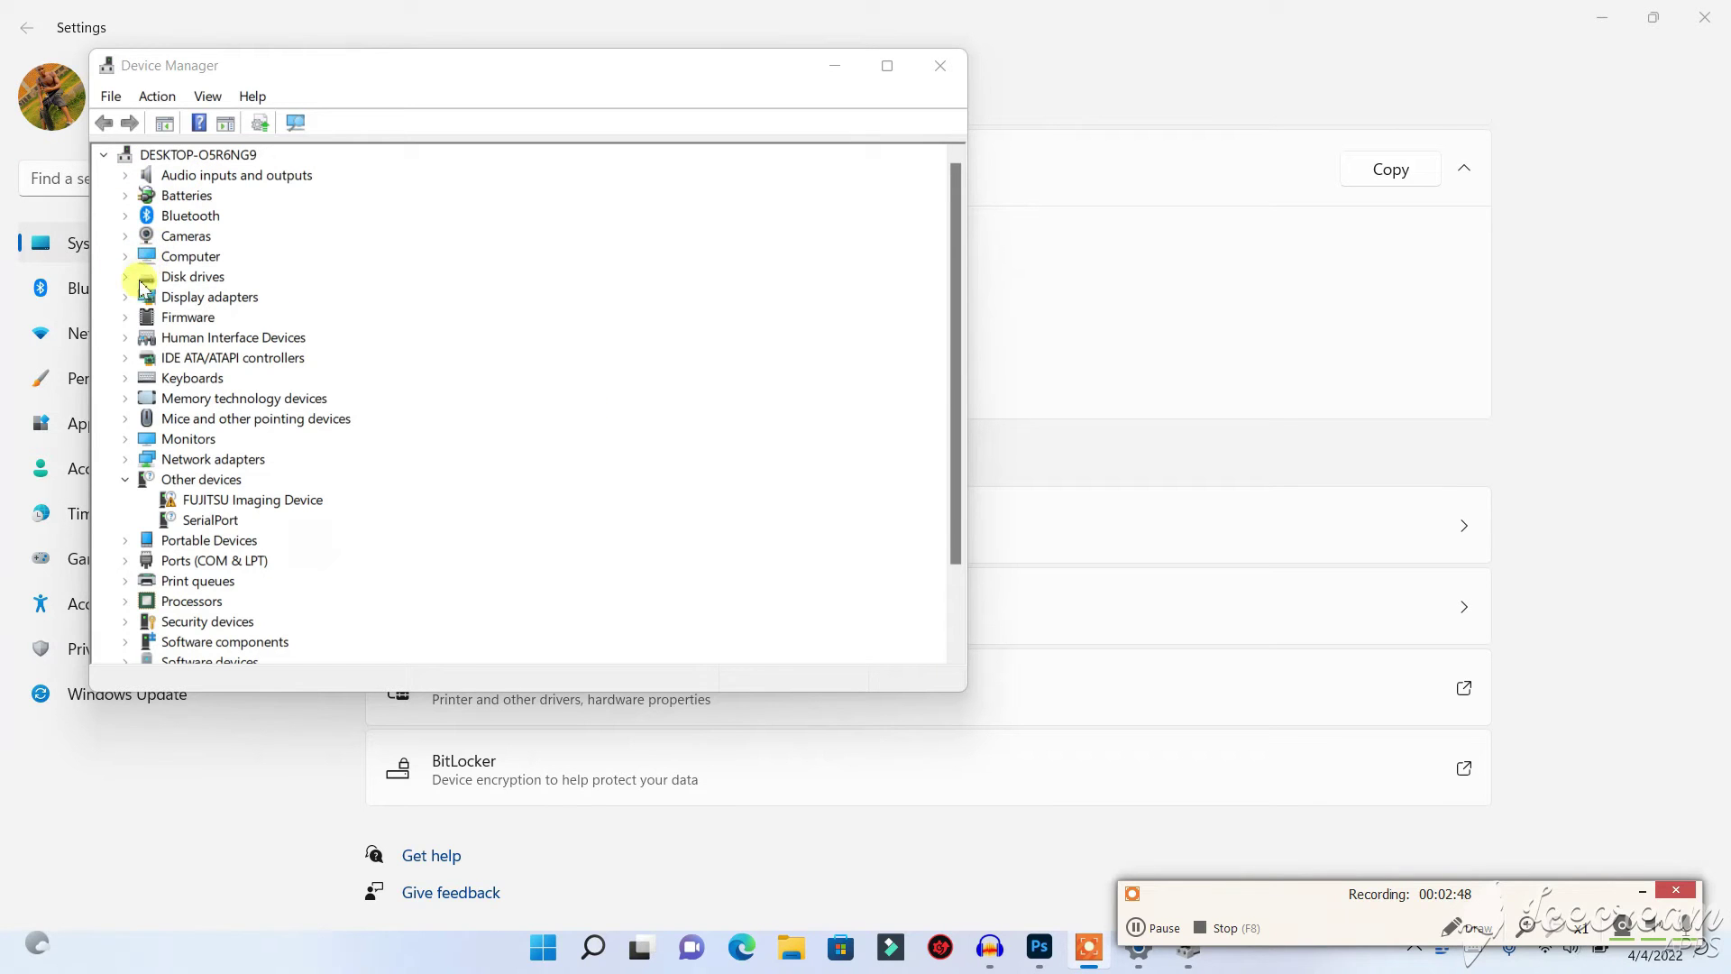
left_click(127, 299)
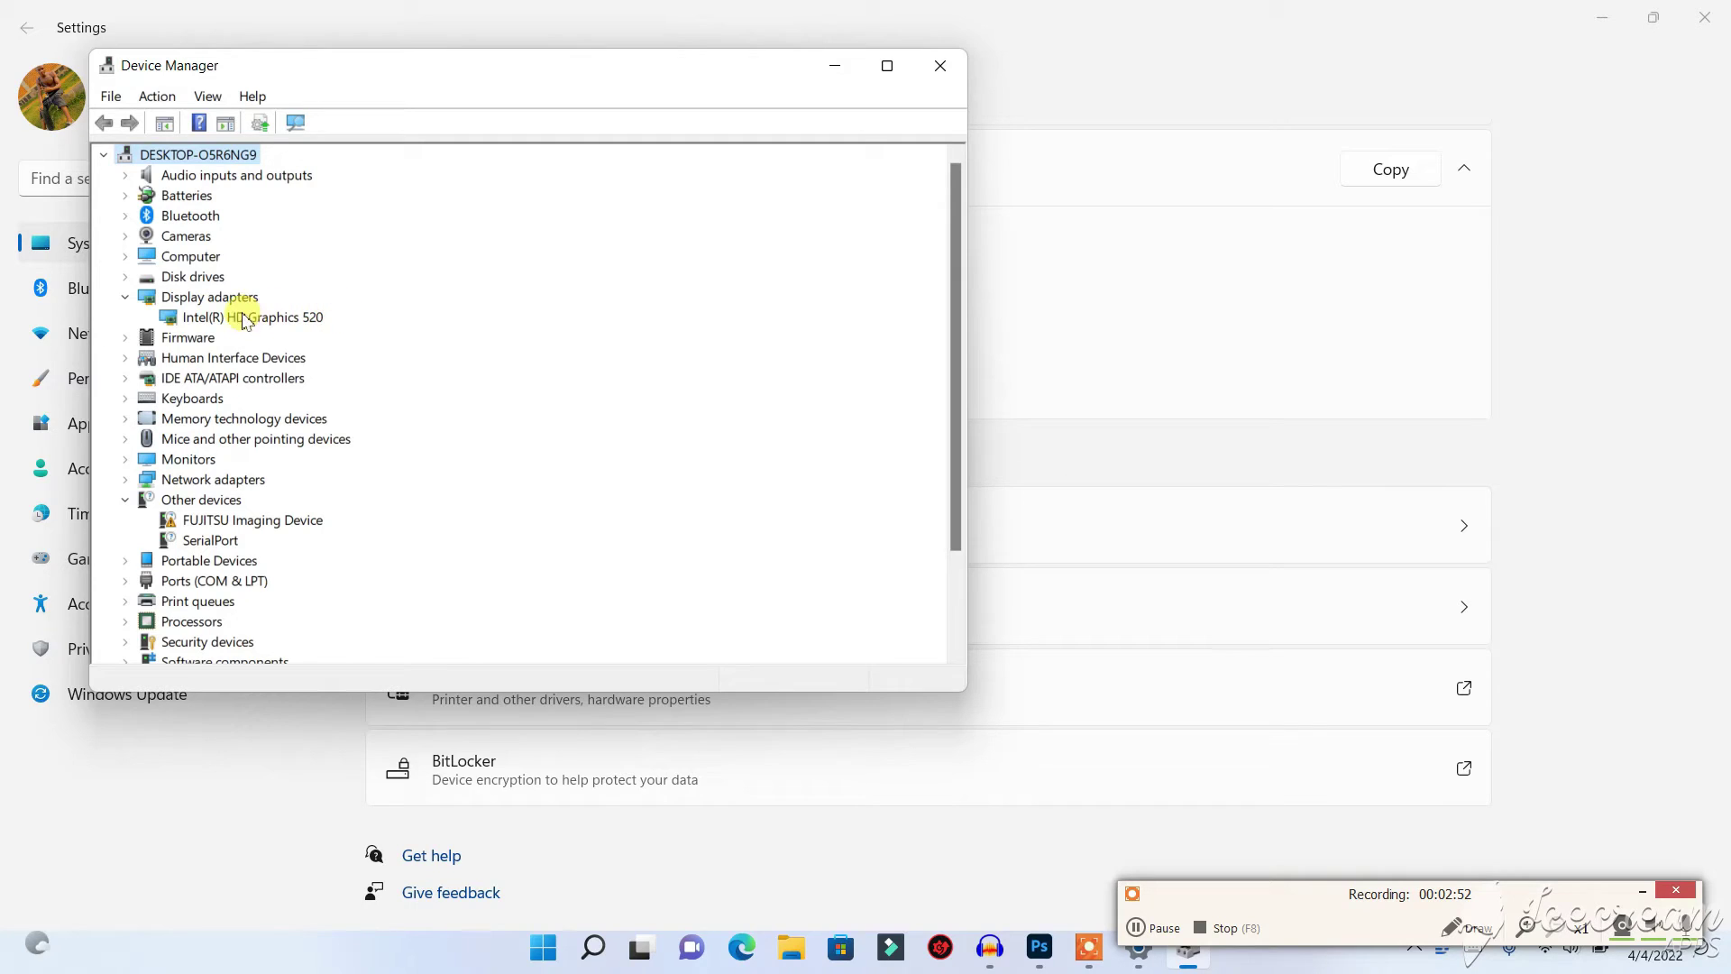
Run Update driver on Intel(R) HD Graphics 520 with automatic search; the best driver is already installed.
left_click(195, 323)
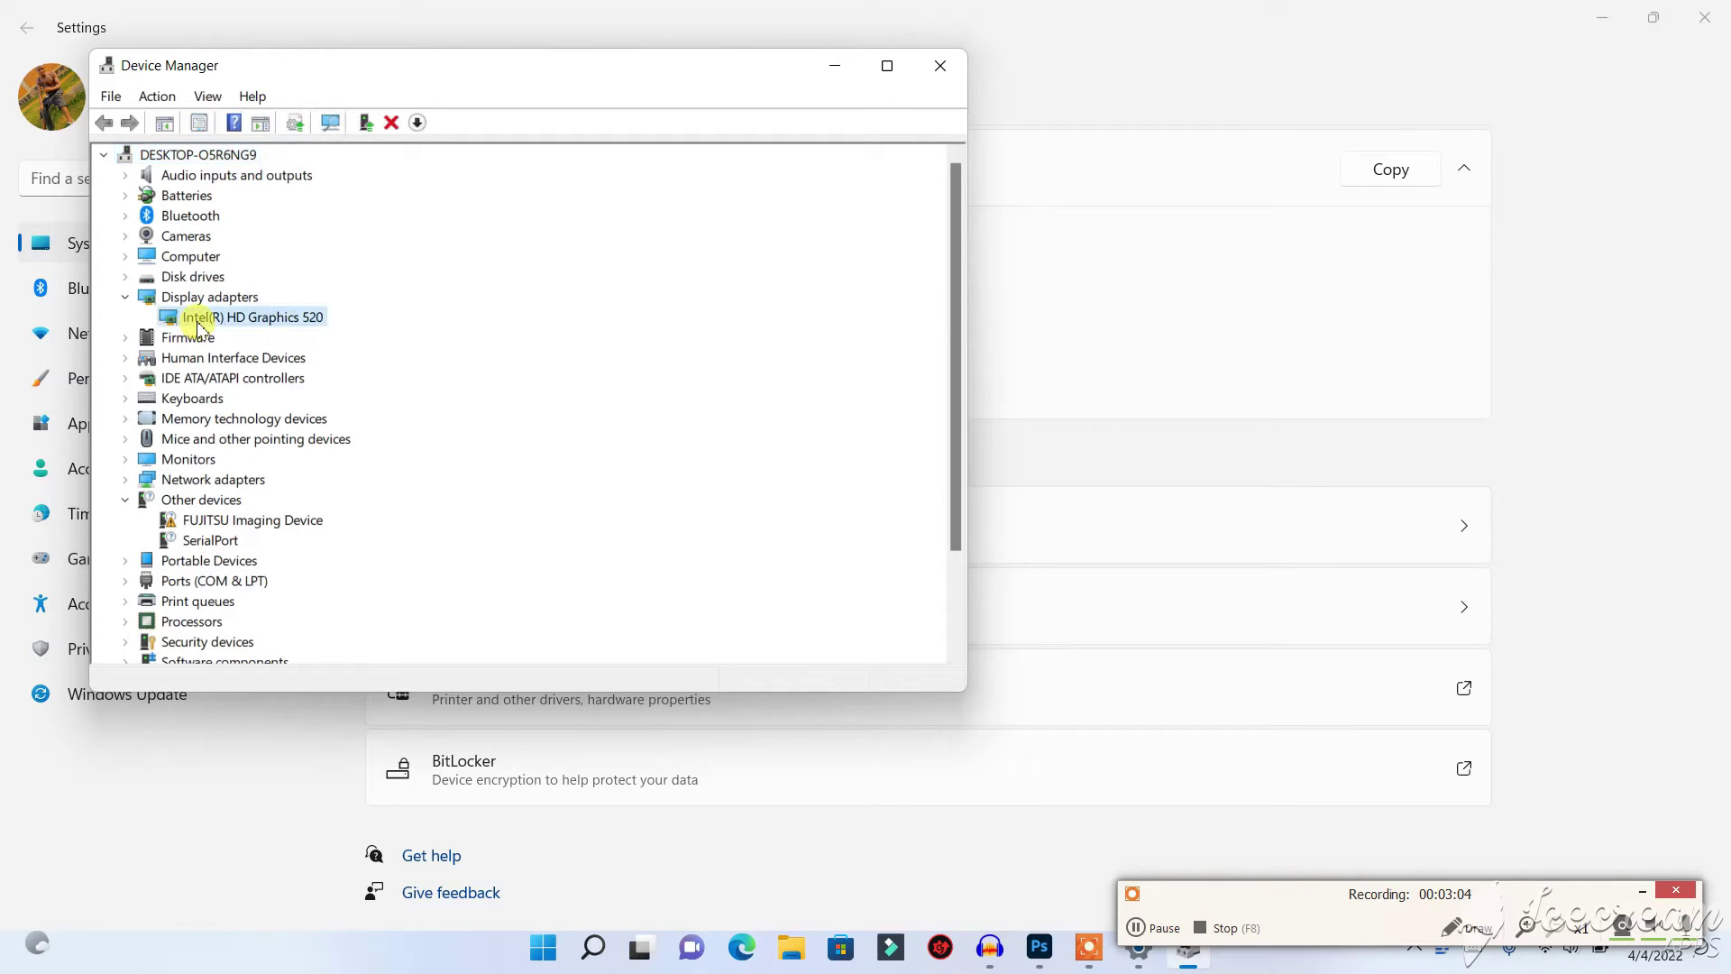
right_click(198, 325)
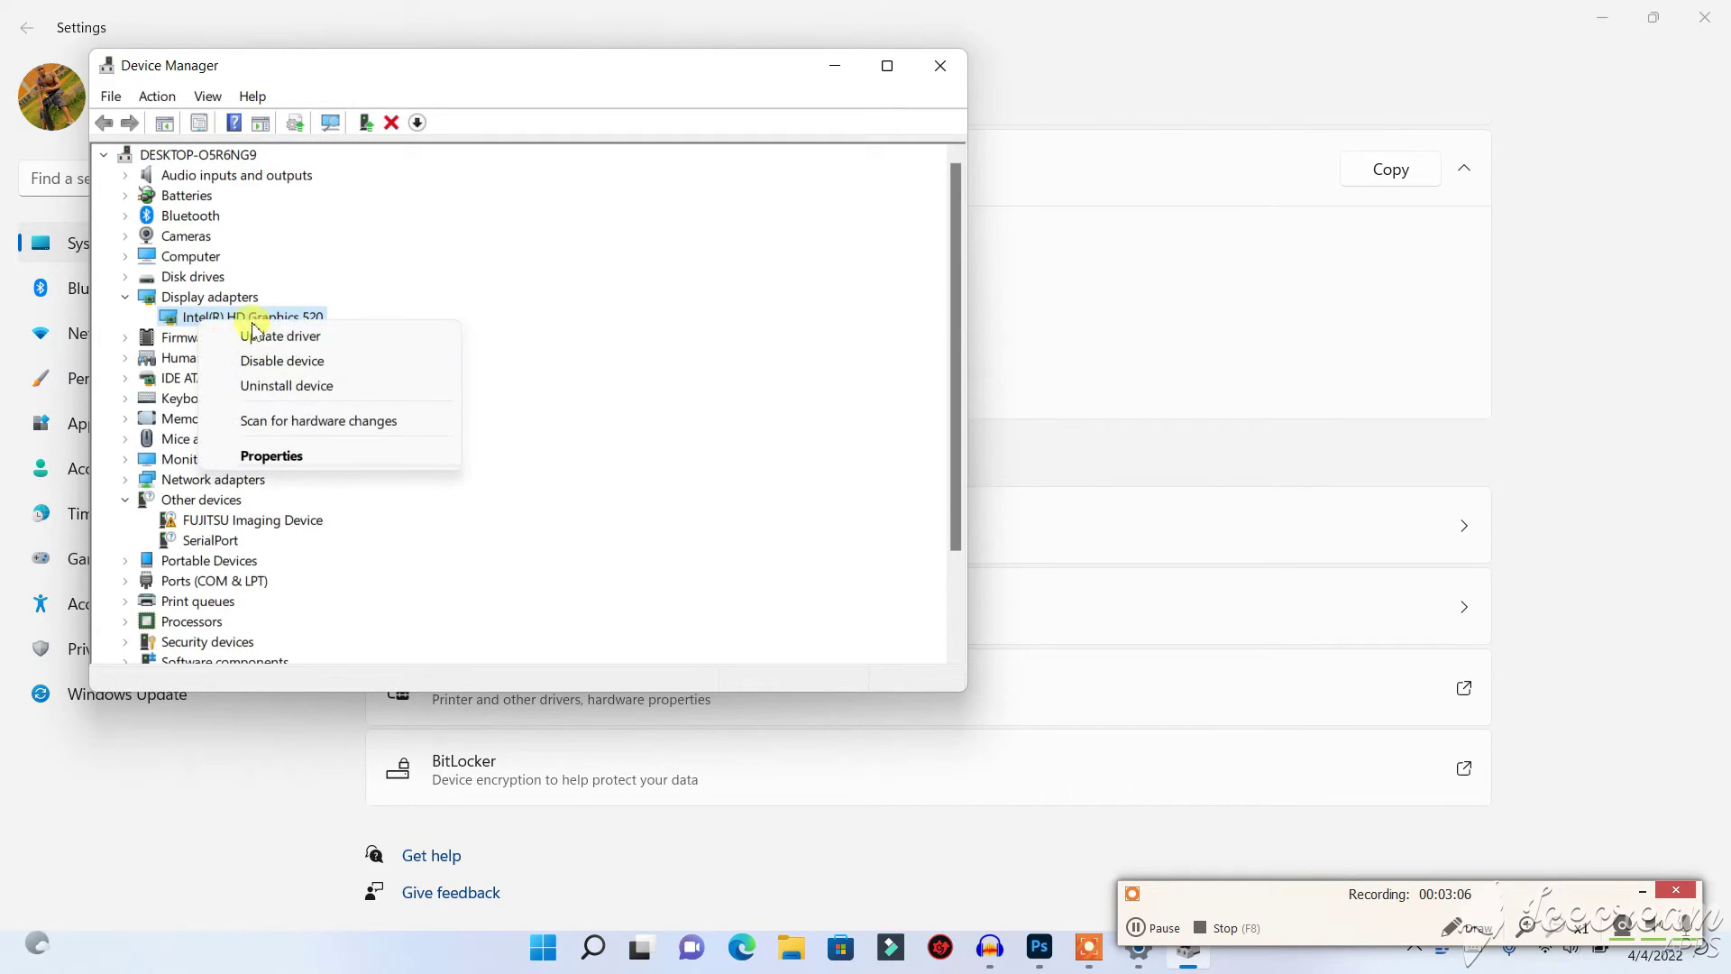
left_click(332, 332)
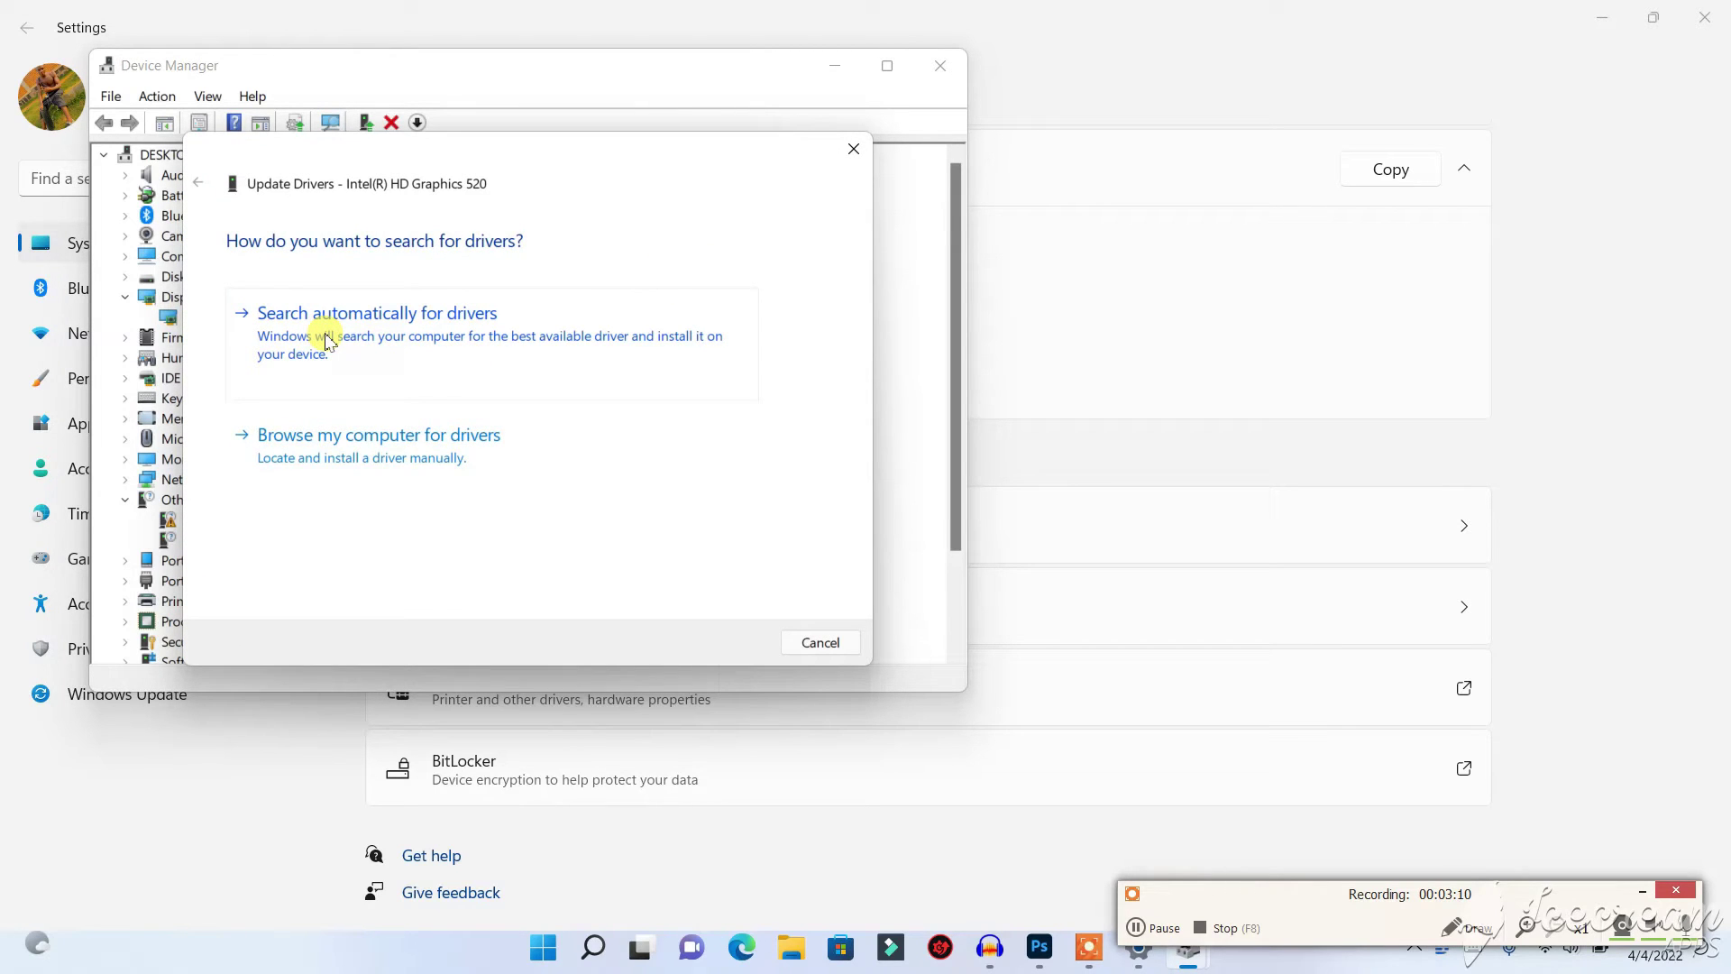
left_click(327, 339)
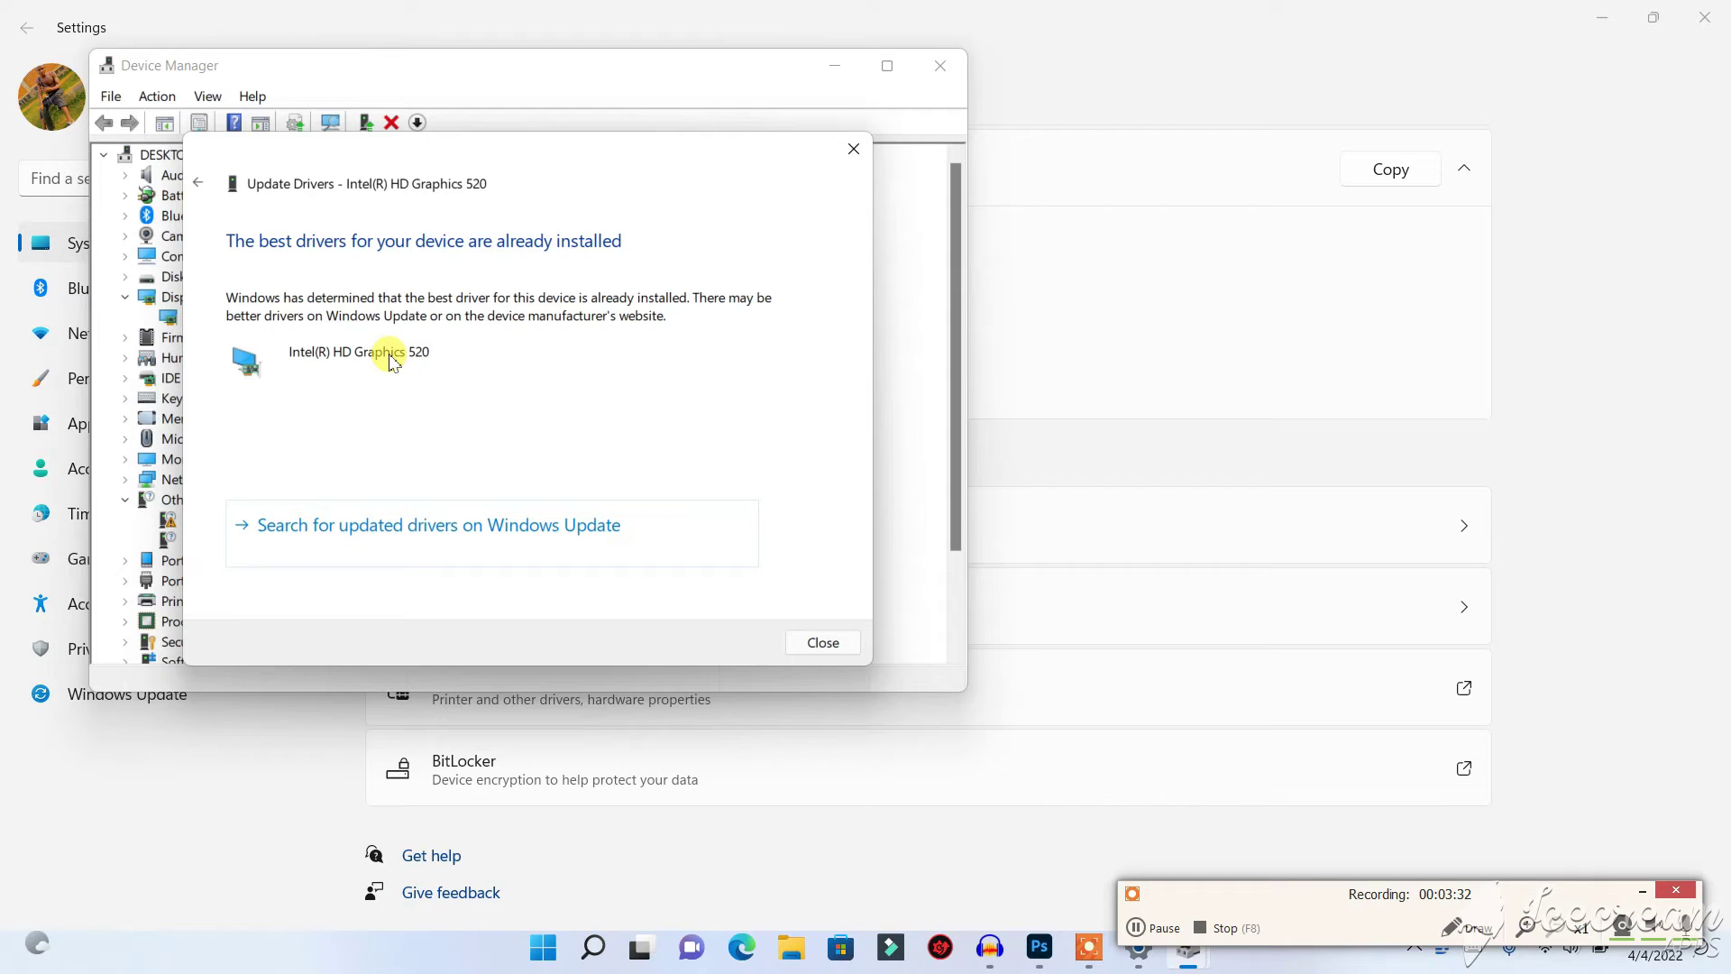
Close the Update Drivers result and Settings, and move Device Manager to the right.
left_click(853, 148)
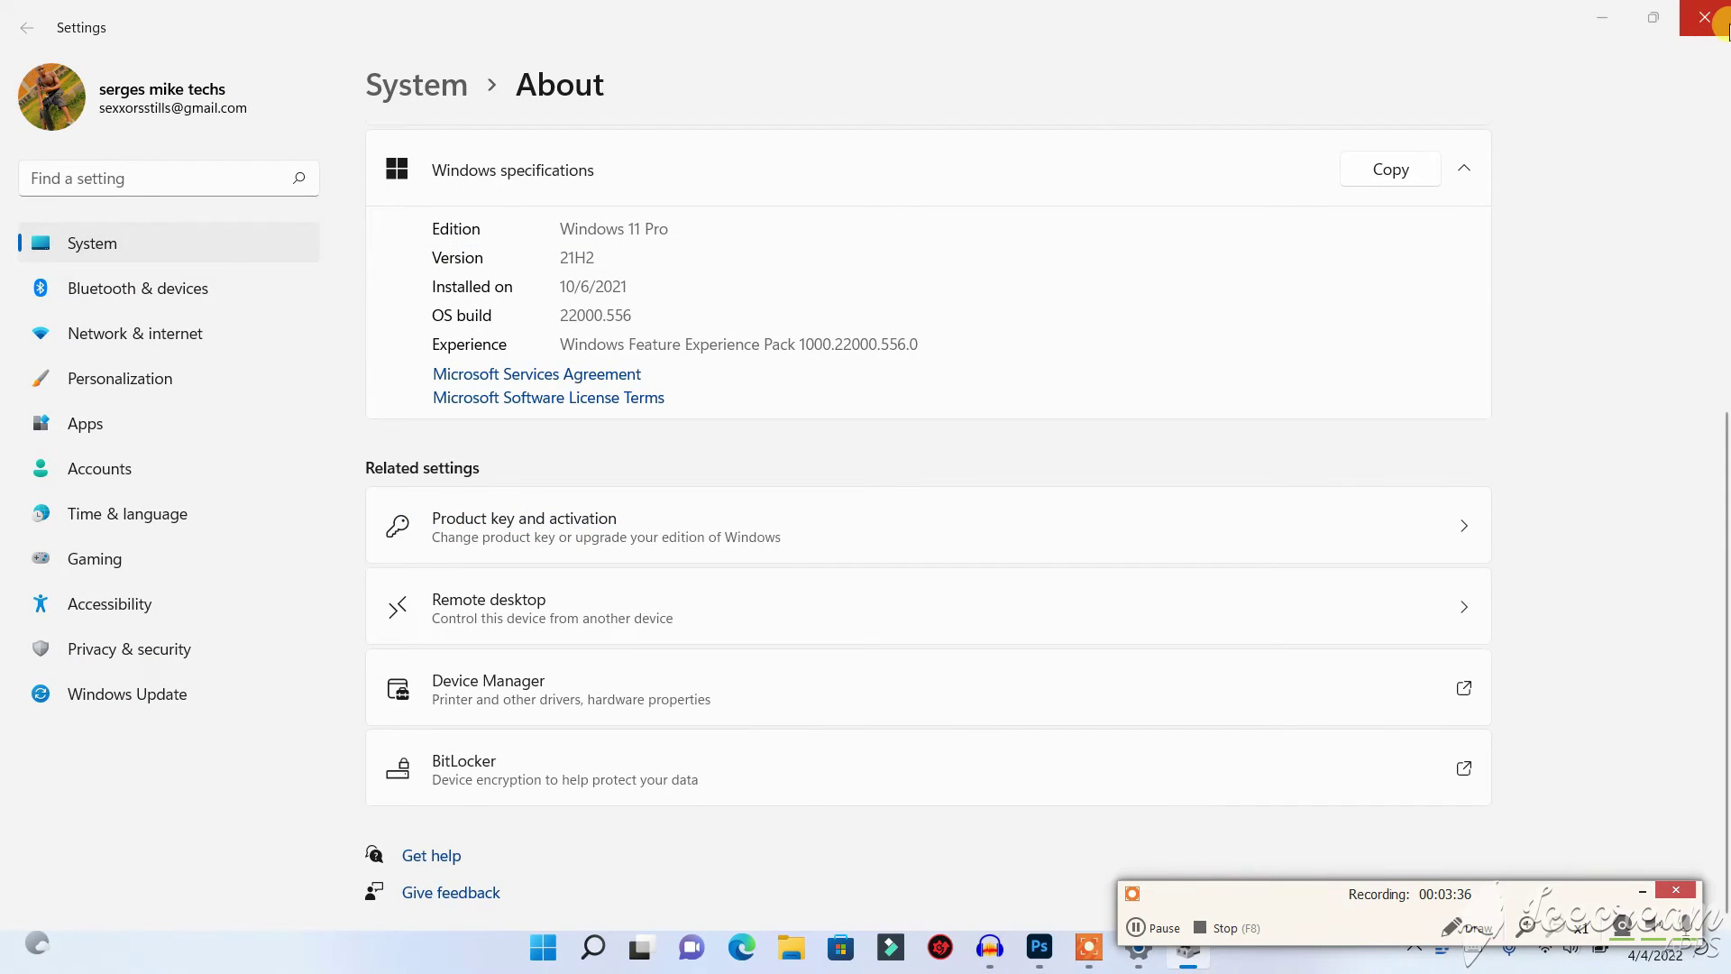
left_click(1705, 18)
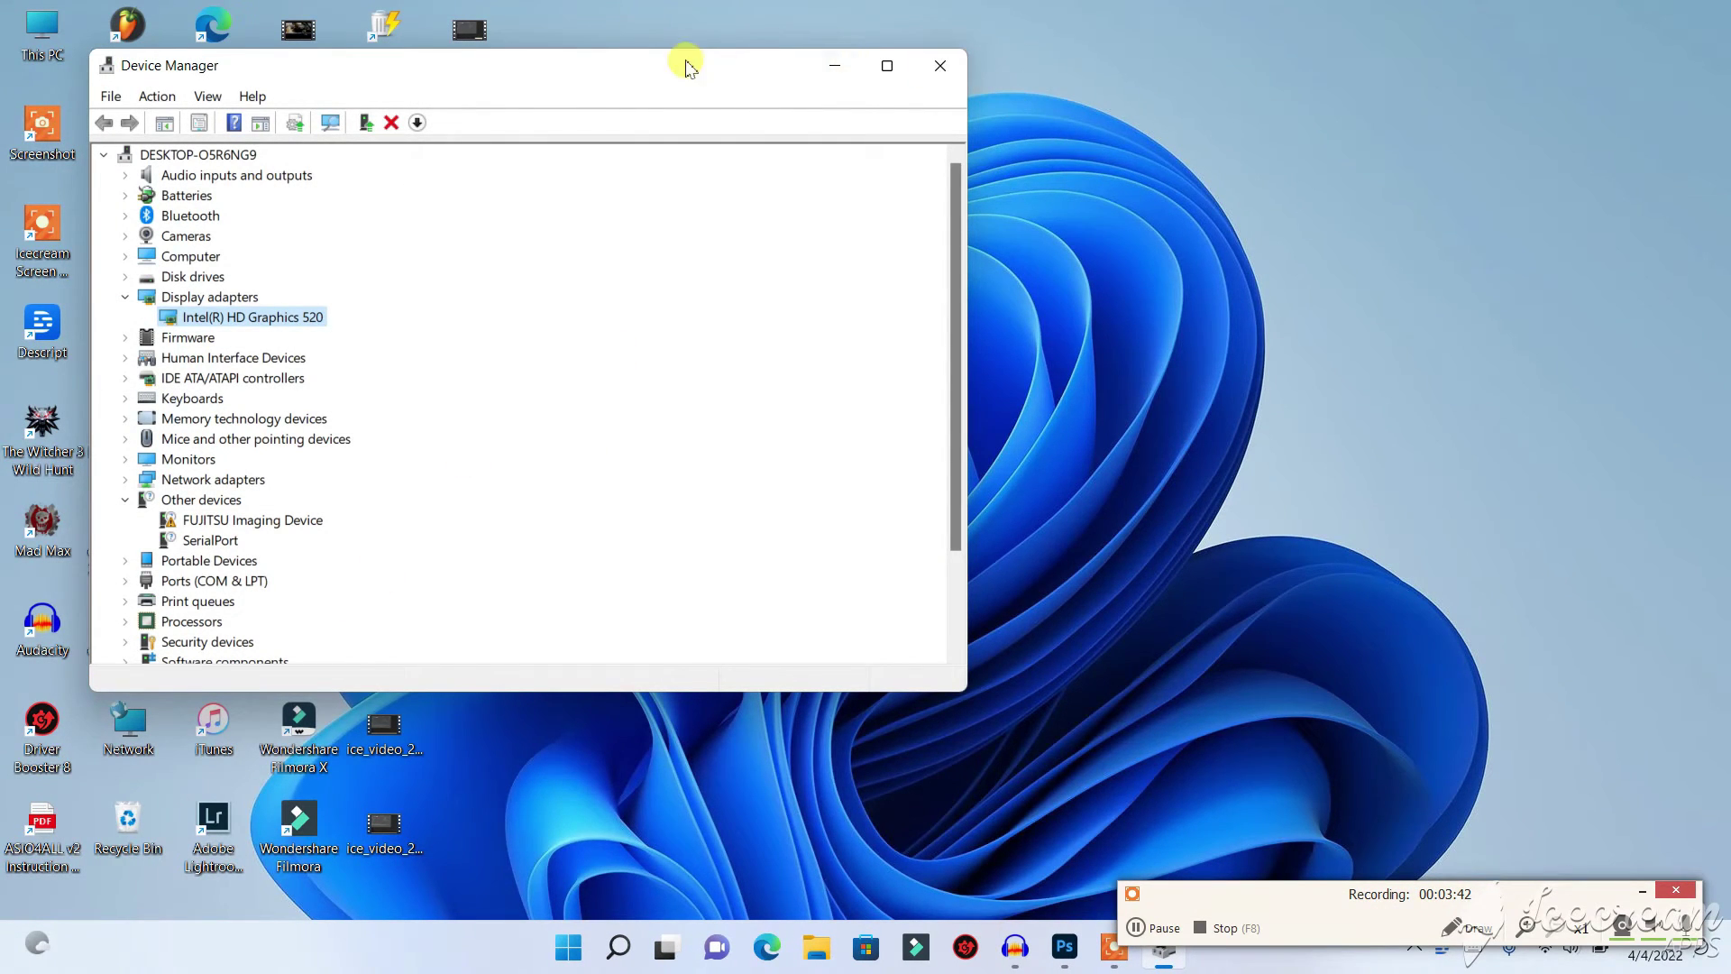
left_click_drag(688, 58, 1053, 46)
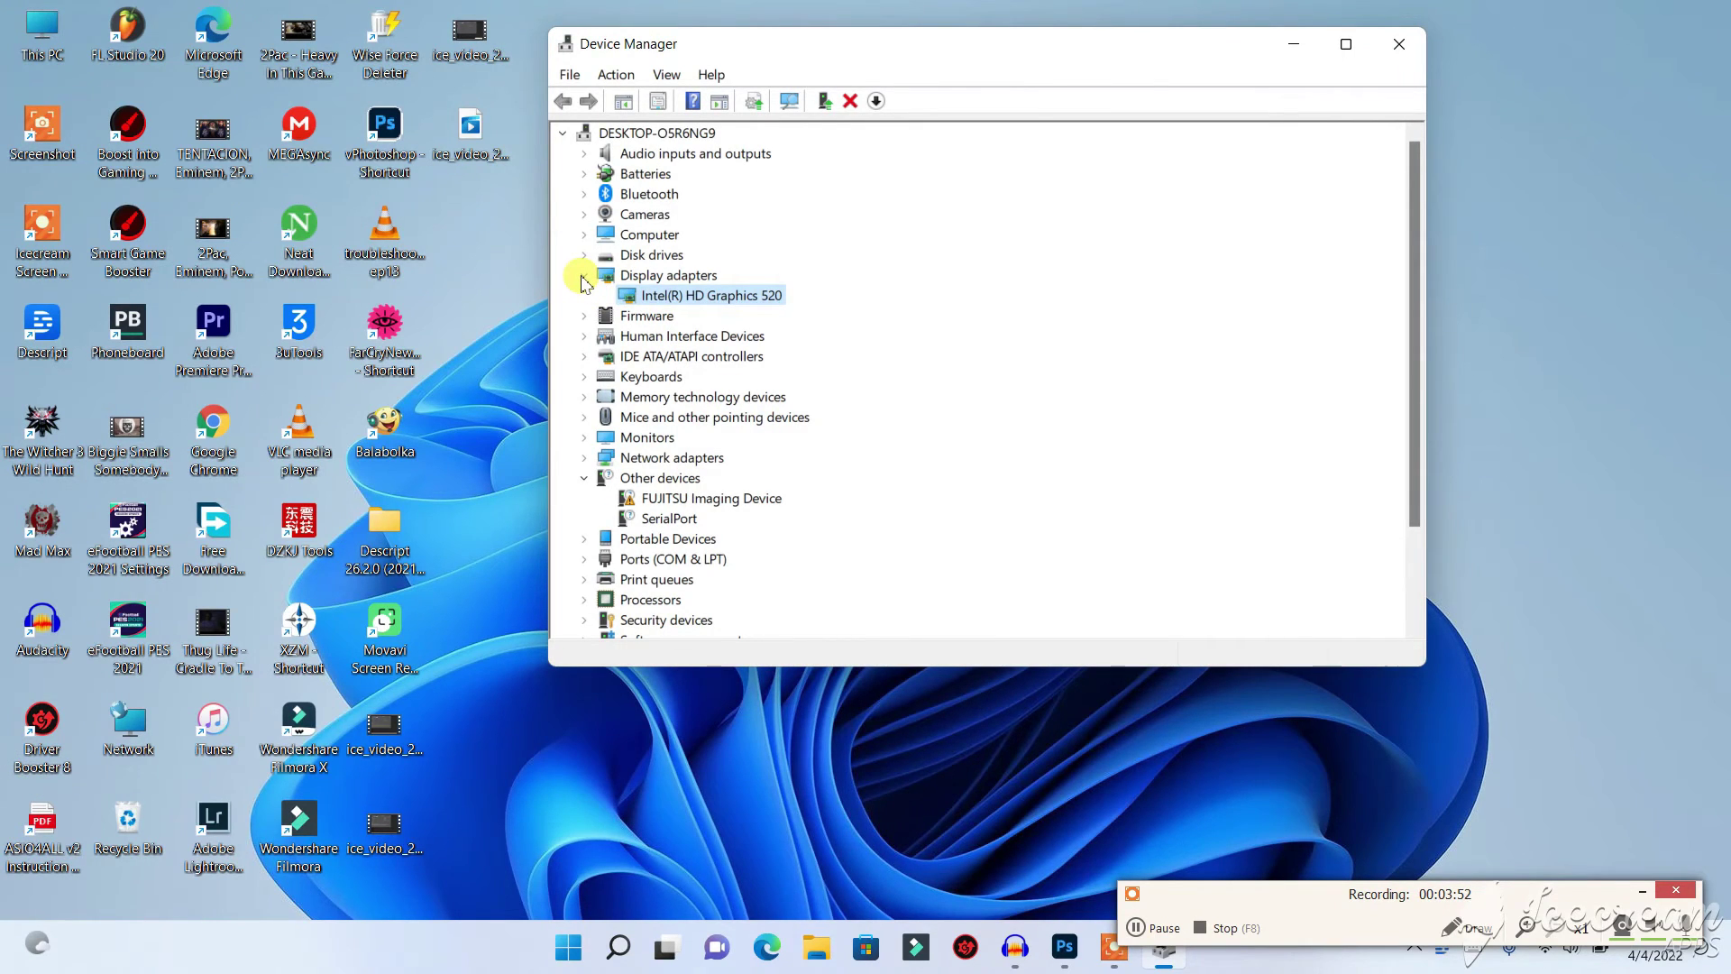
Launch Driver Booster 8 from its desktop shortcut.
right_click(688, 299)
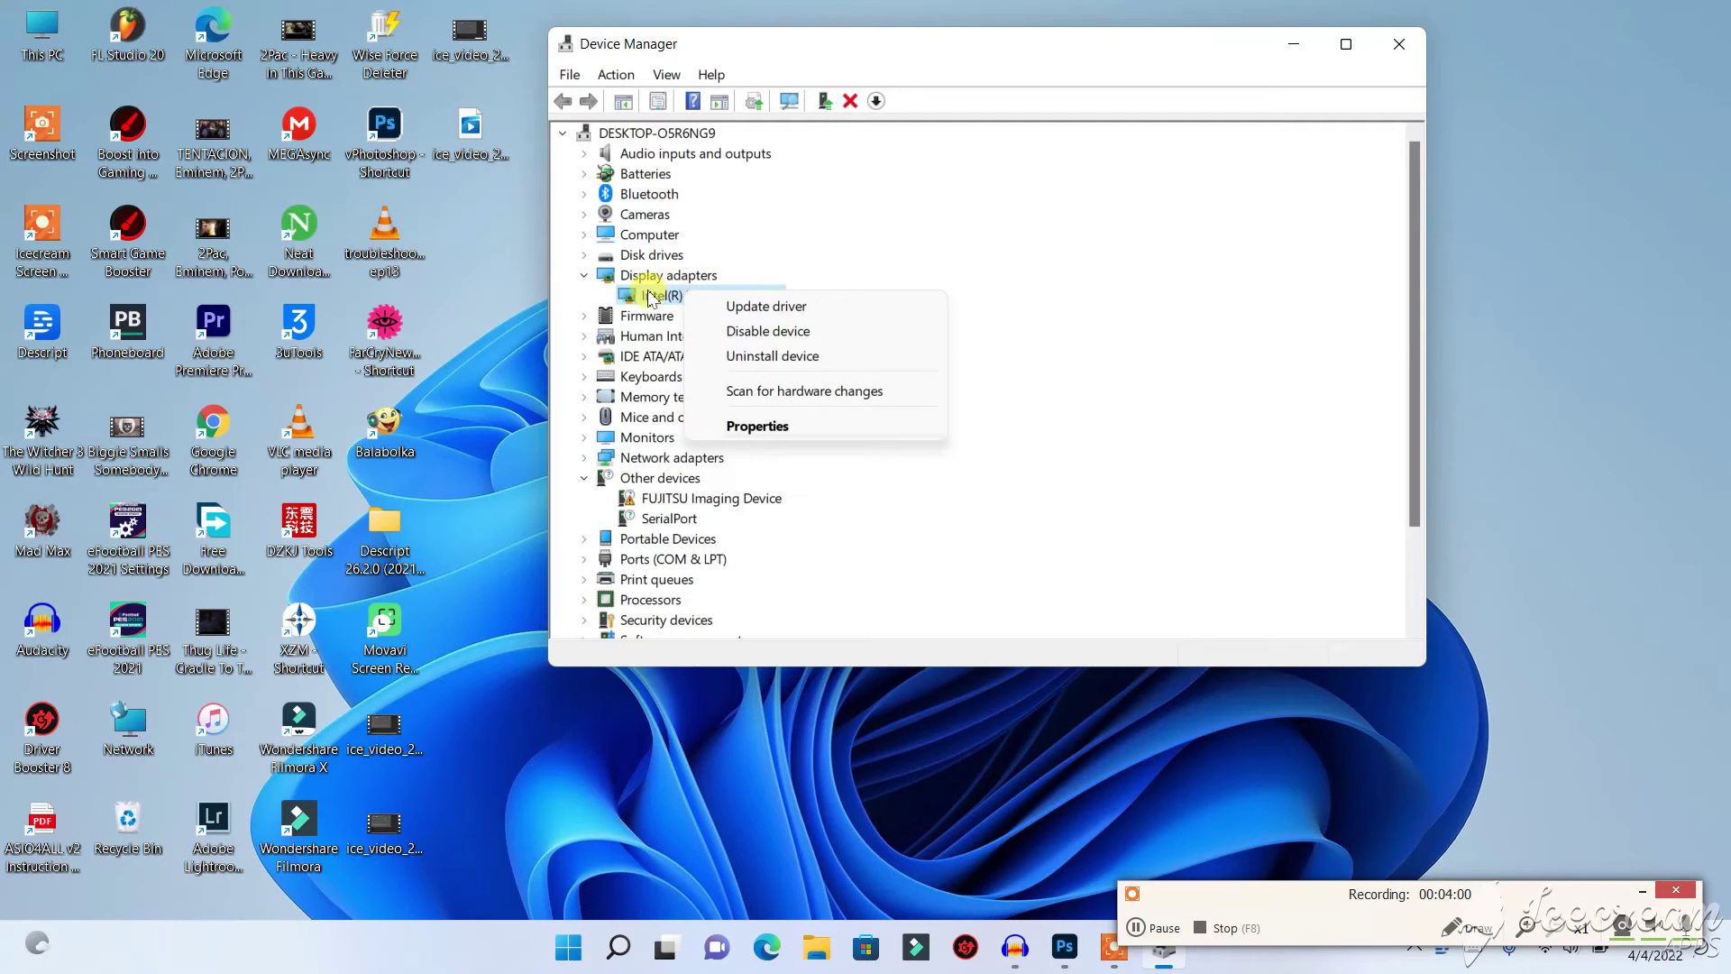
left_click(649, 297)
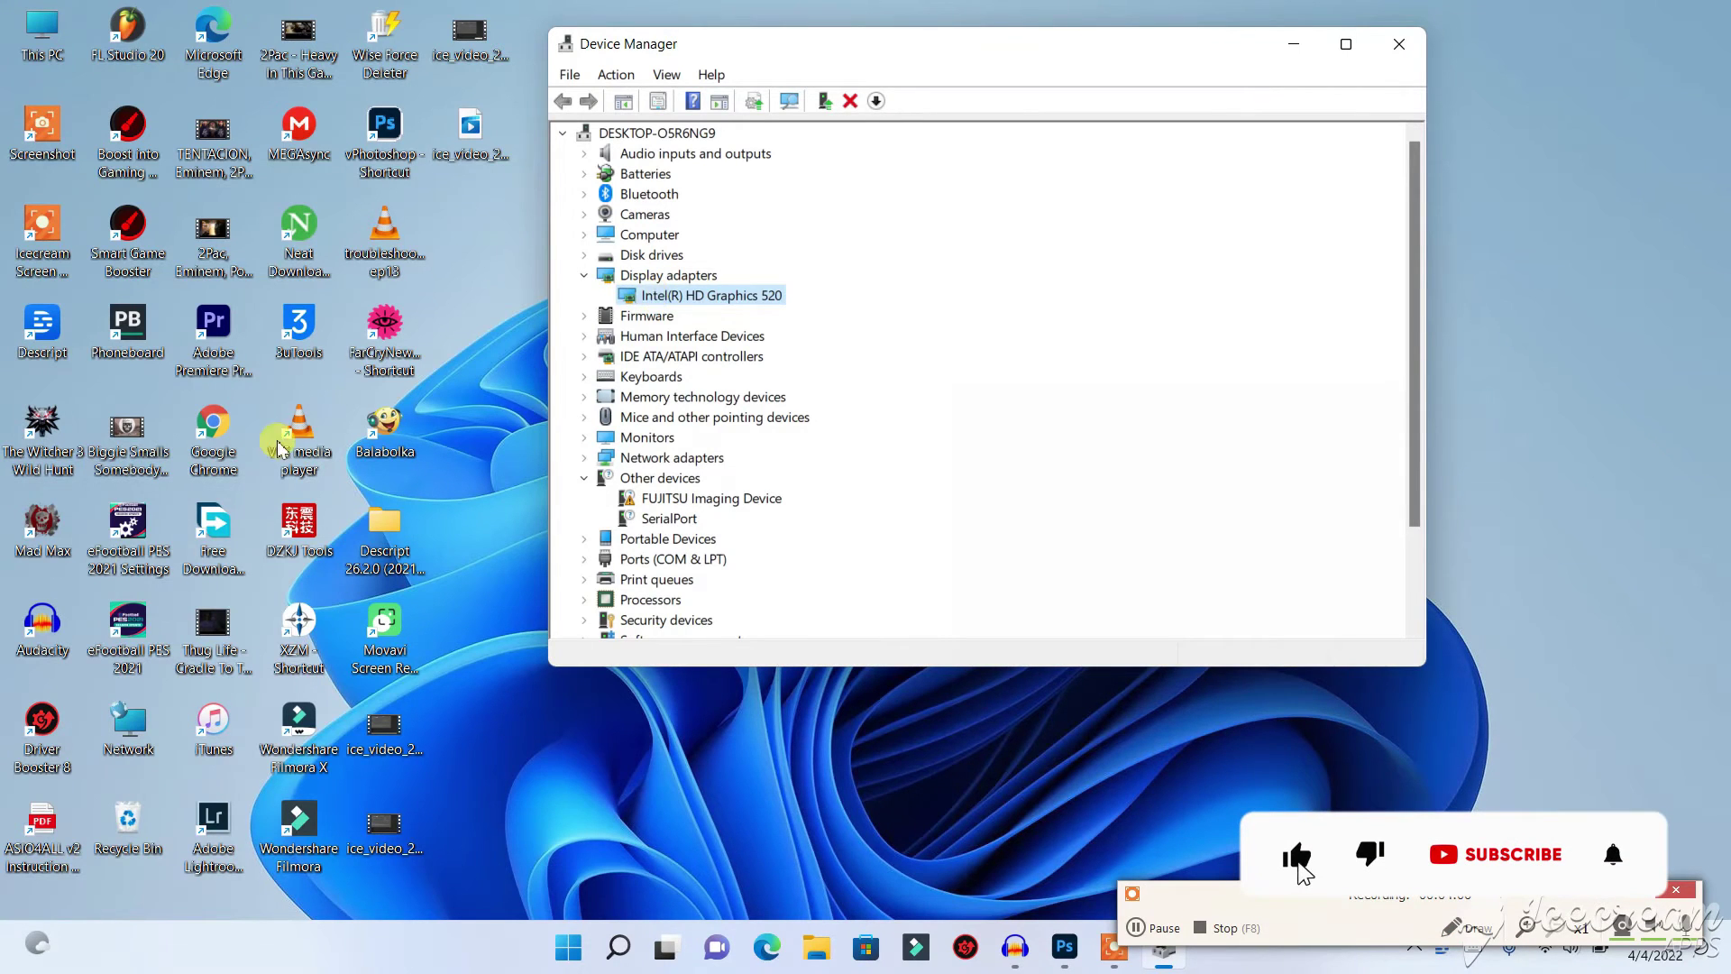
left_click(42, 737)
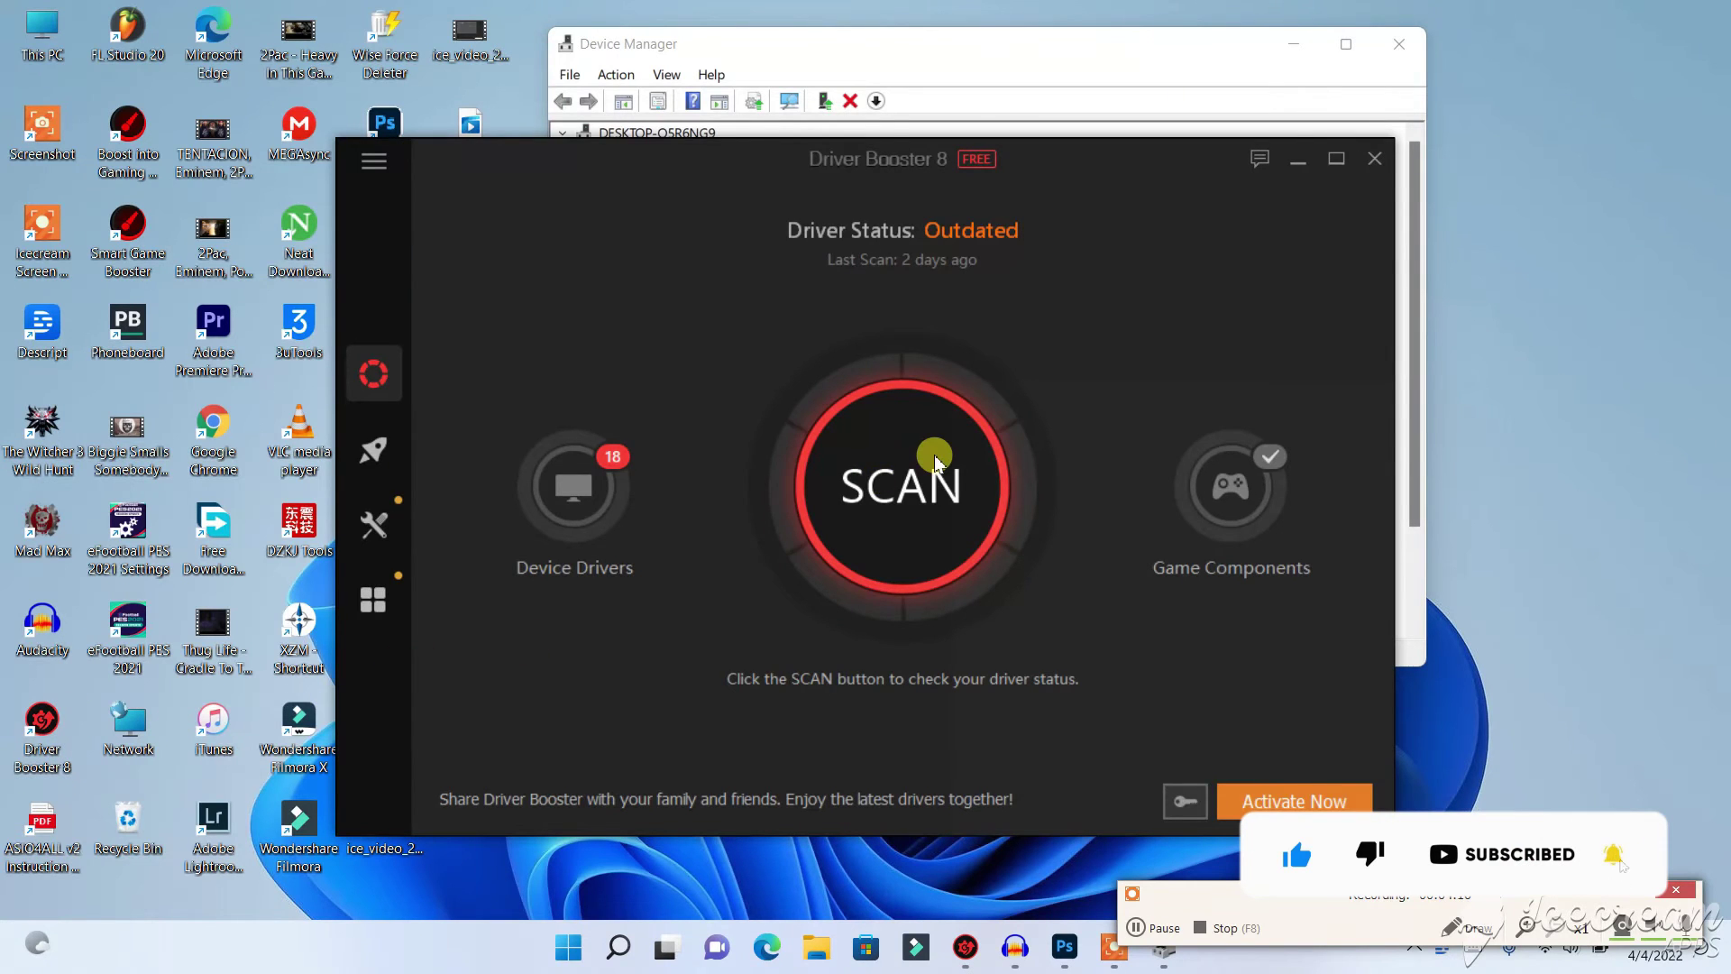
Scan drivers in Driver Booster 8 and maximise the window showing 18 outdated drivers.
left_click(934, 460)
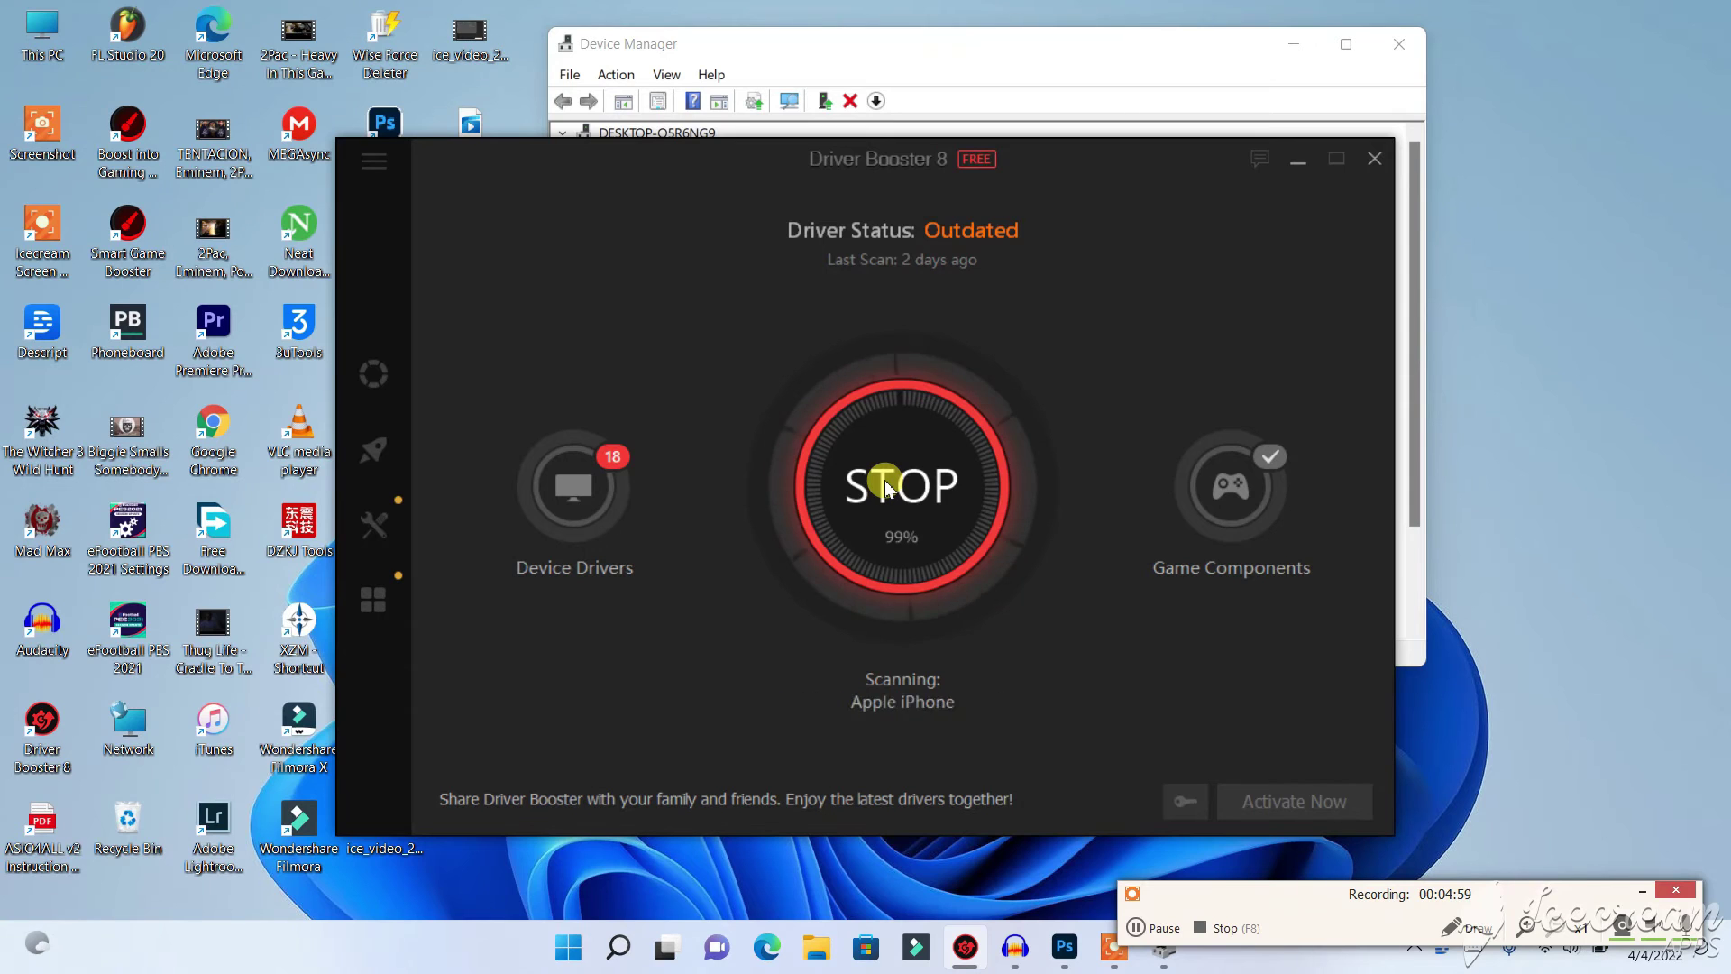
left_click(1337, 159)
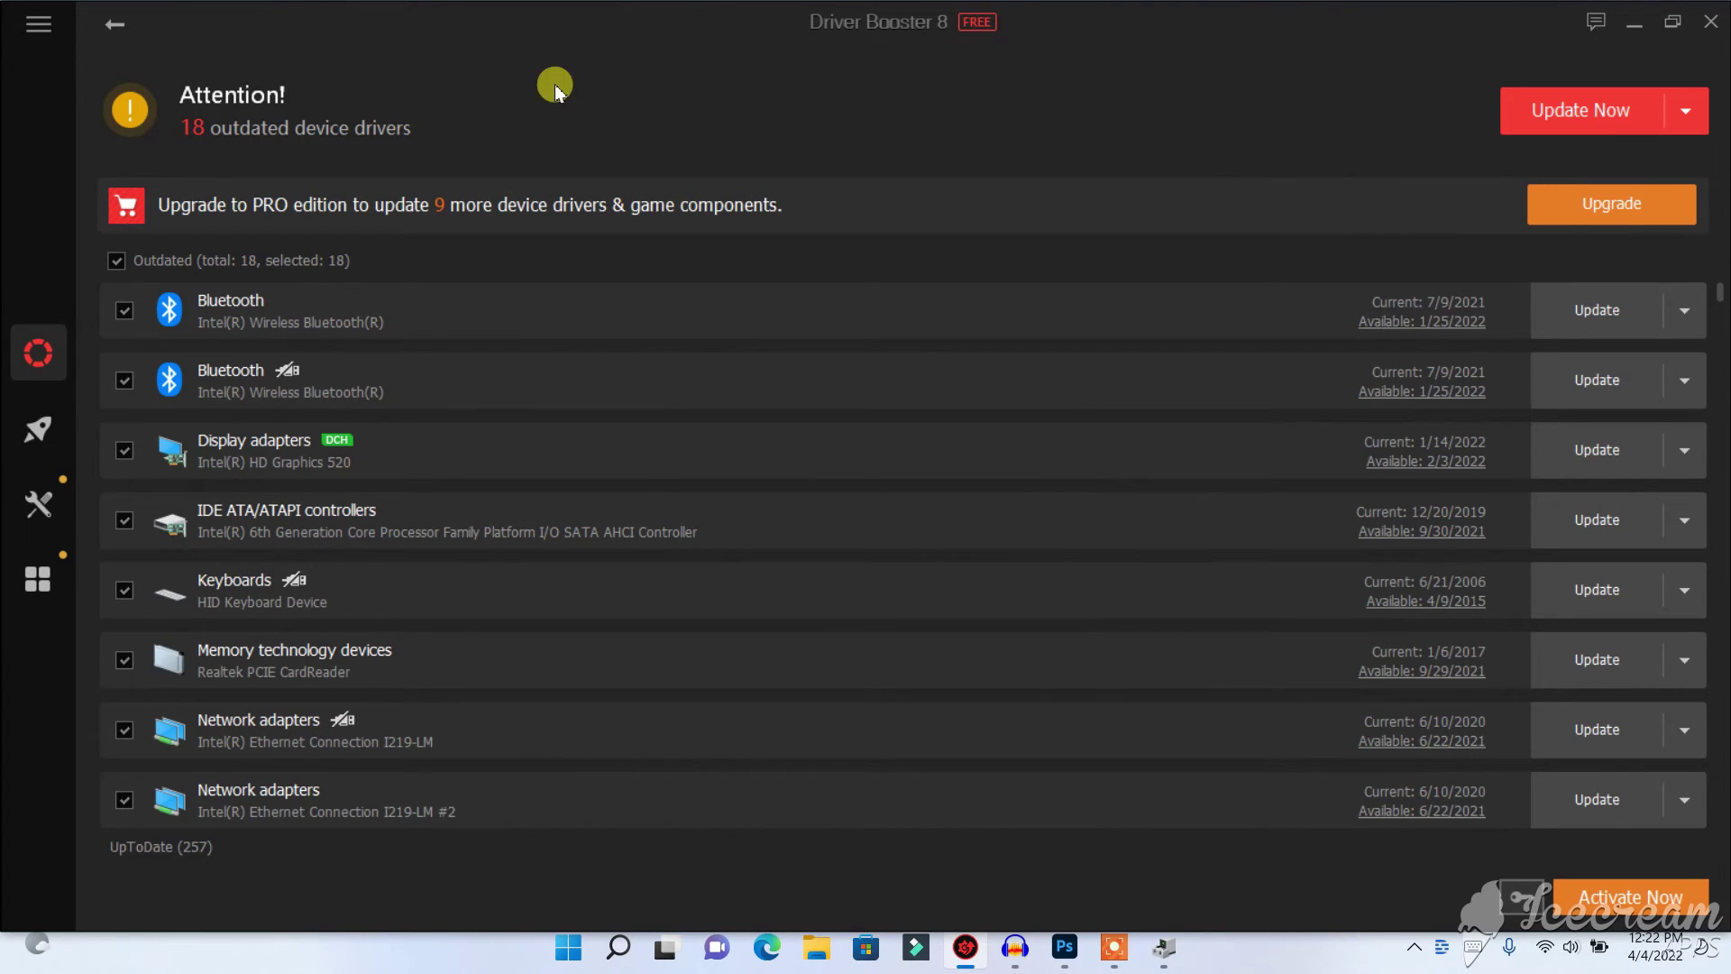
scroll(649, 465, "down", 5)
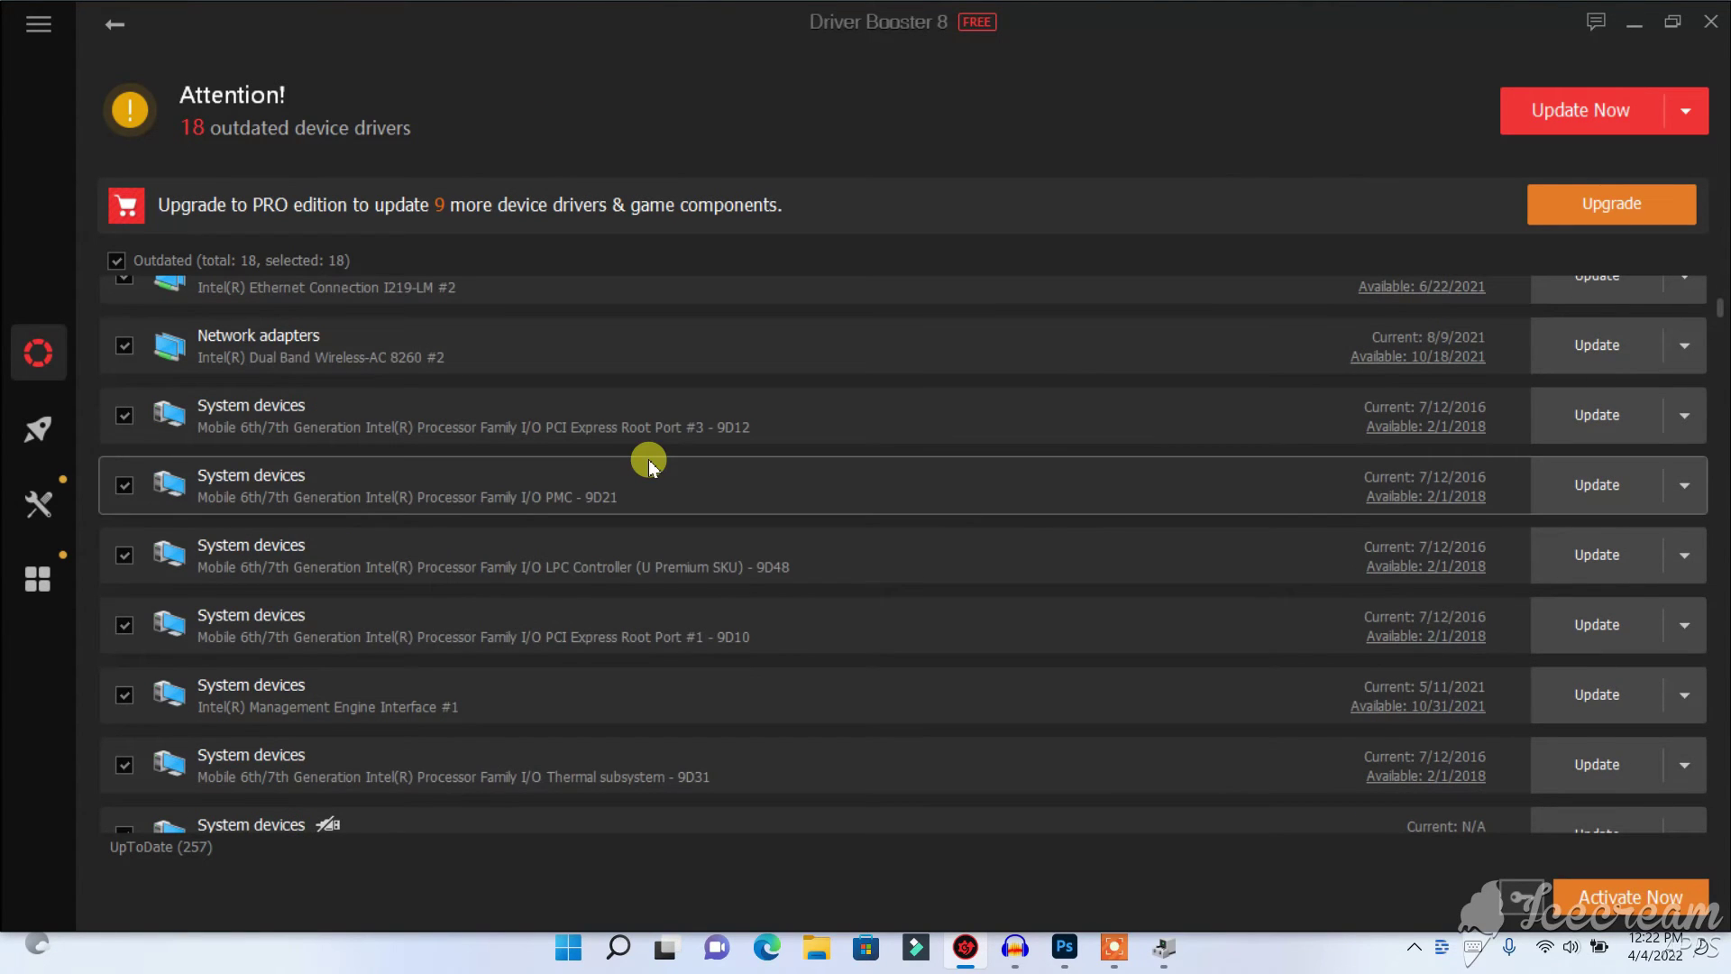
scroll(649, 464, "down", 3)
scroll(628, 416, "down", 4)
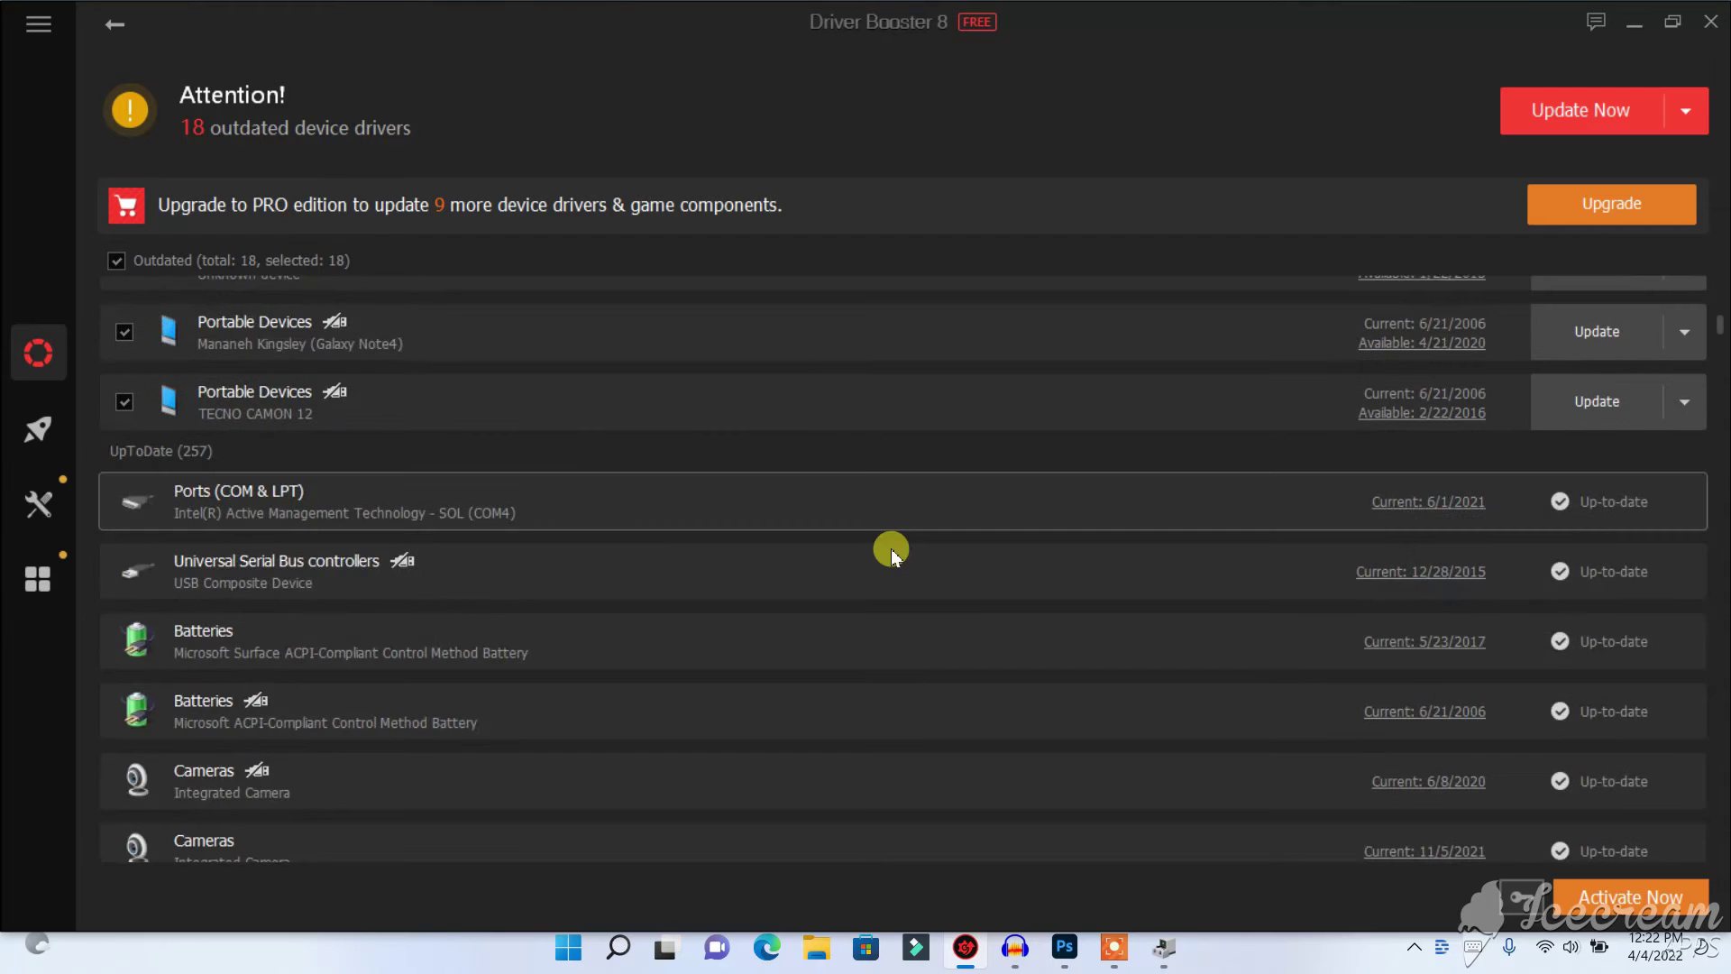
scroll(891, 552, "down", 11)
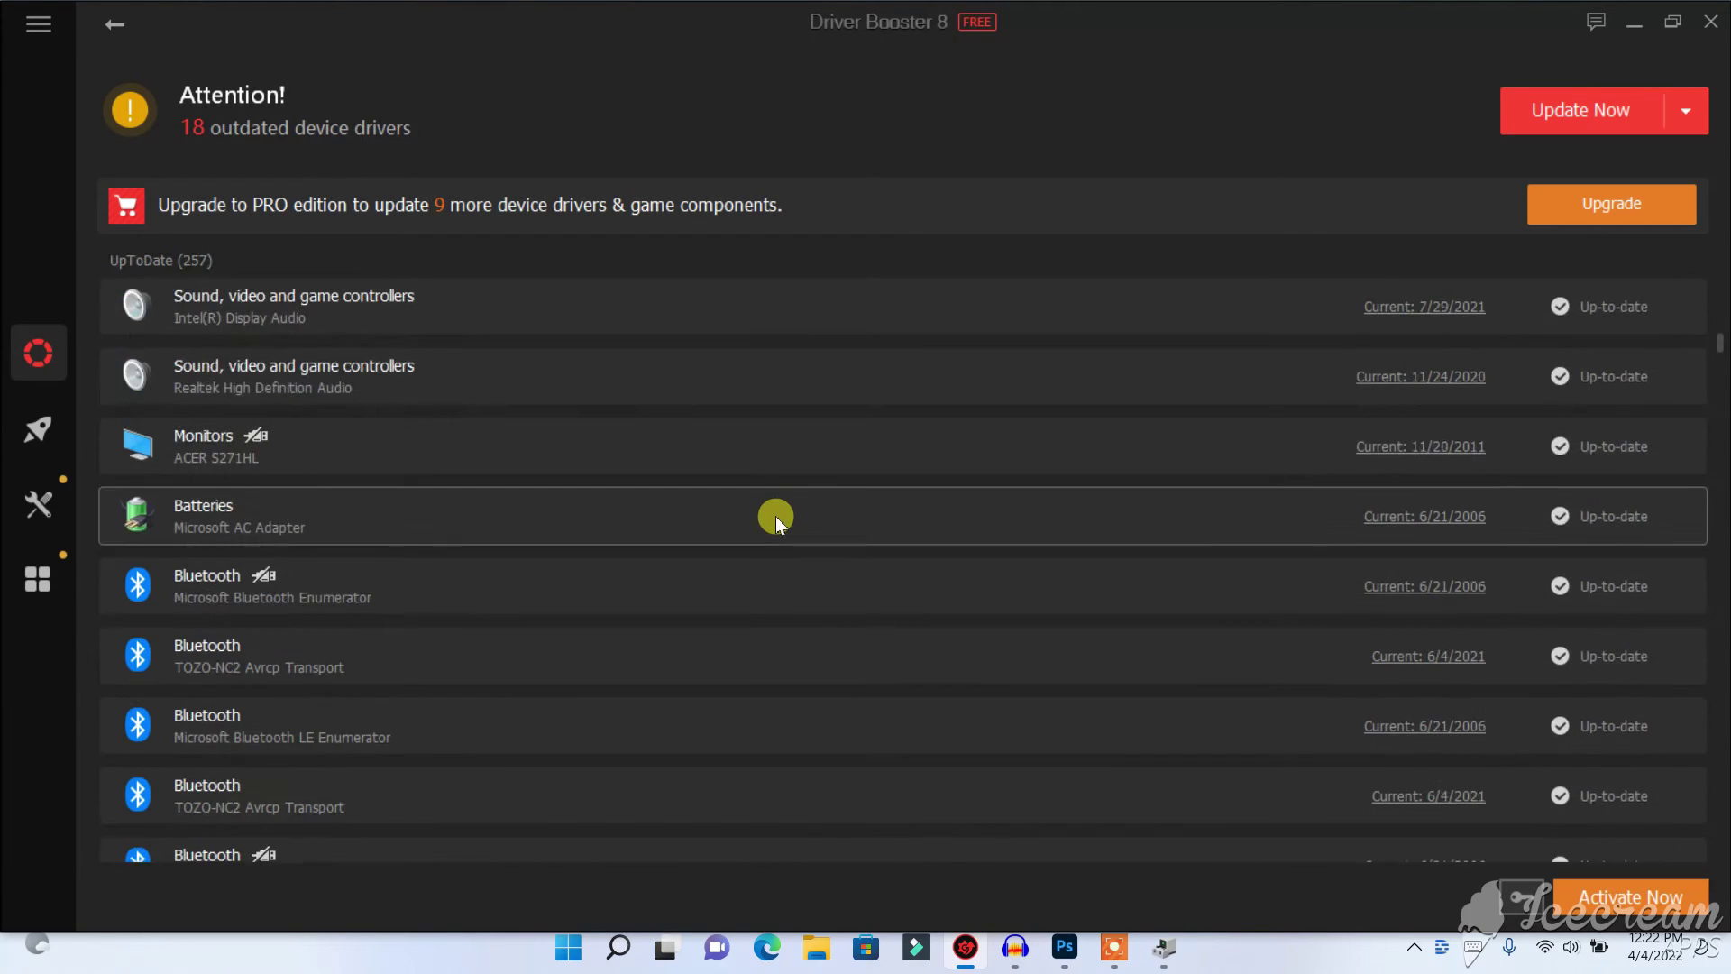
scroll(776, 521, "down", 16)
scroll(681, 511, "up", 3)
scroll(685, 514, "up", 20)
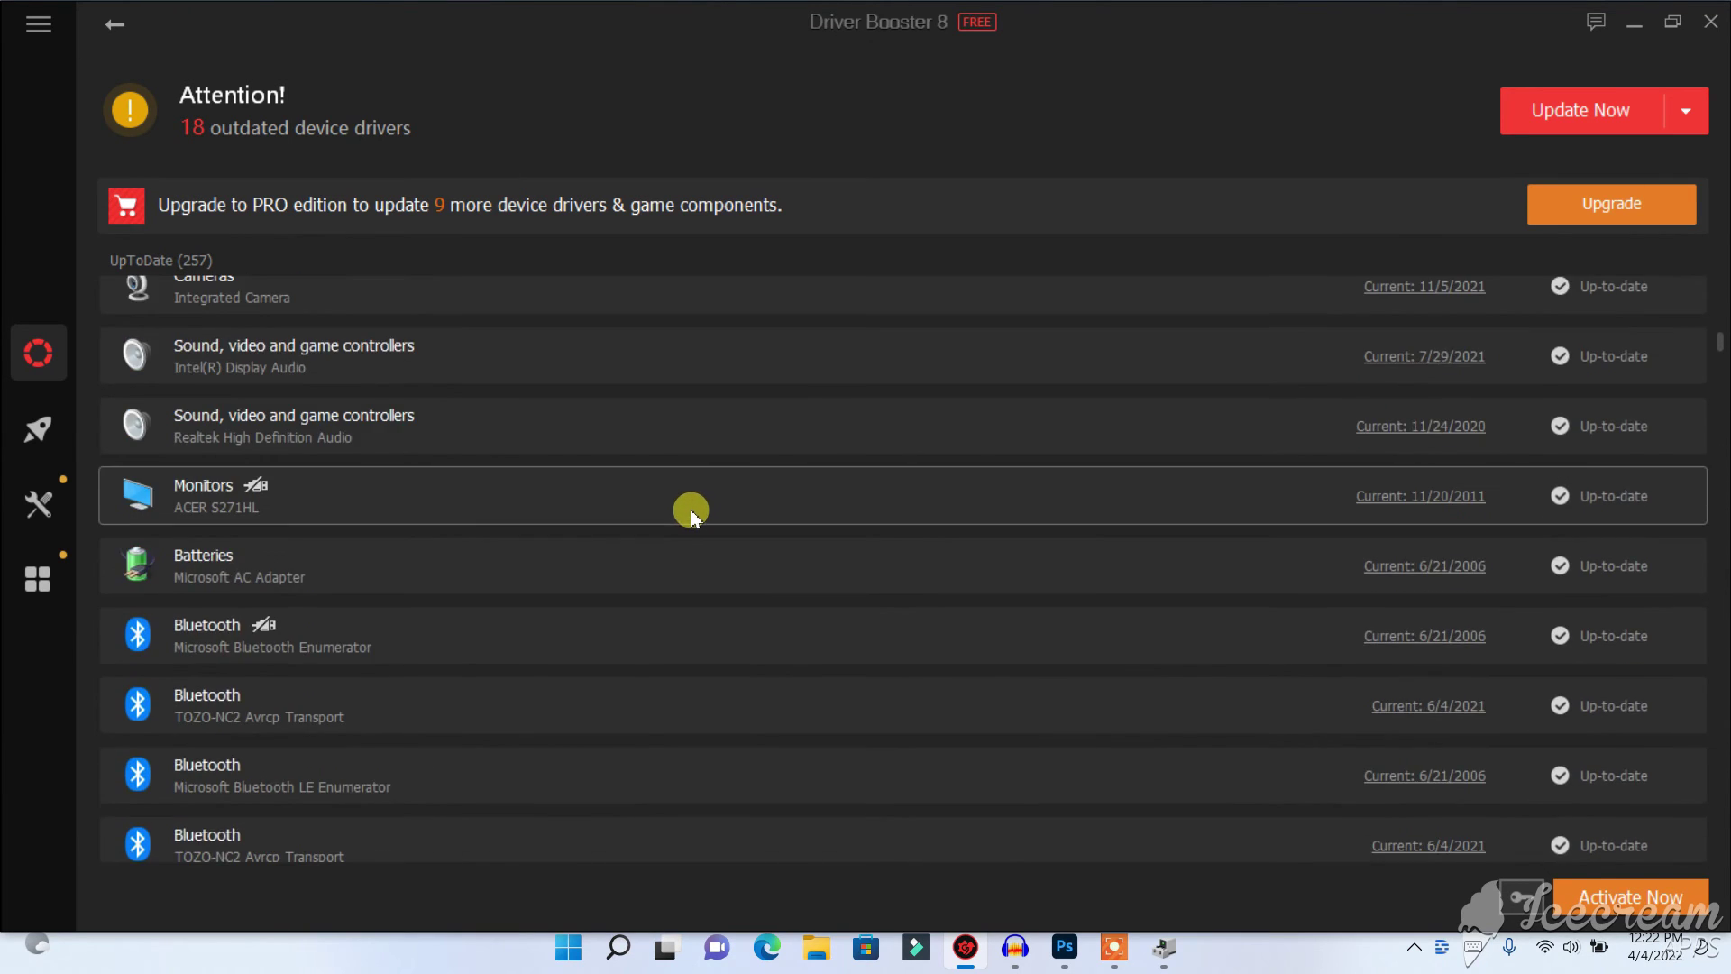
scroll(691, 511, "up", 15)
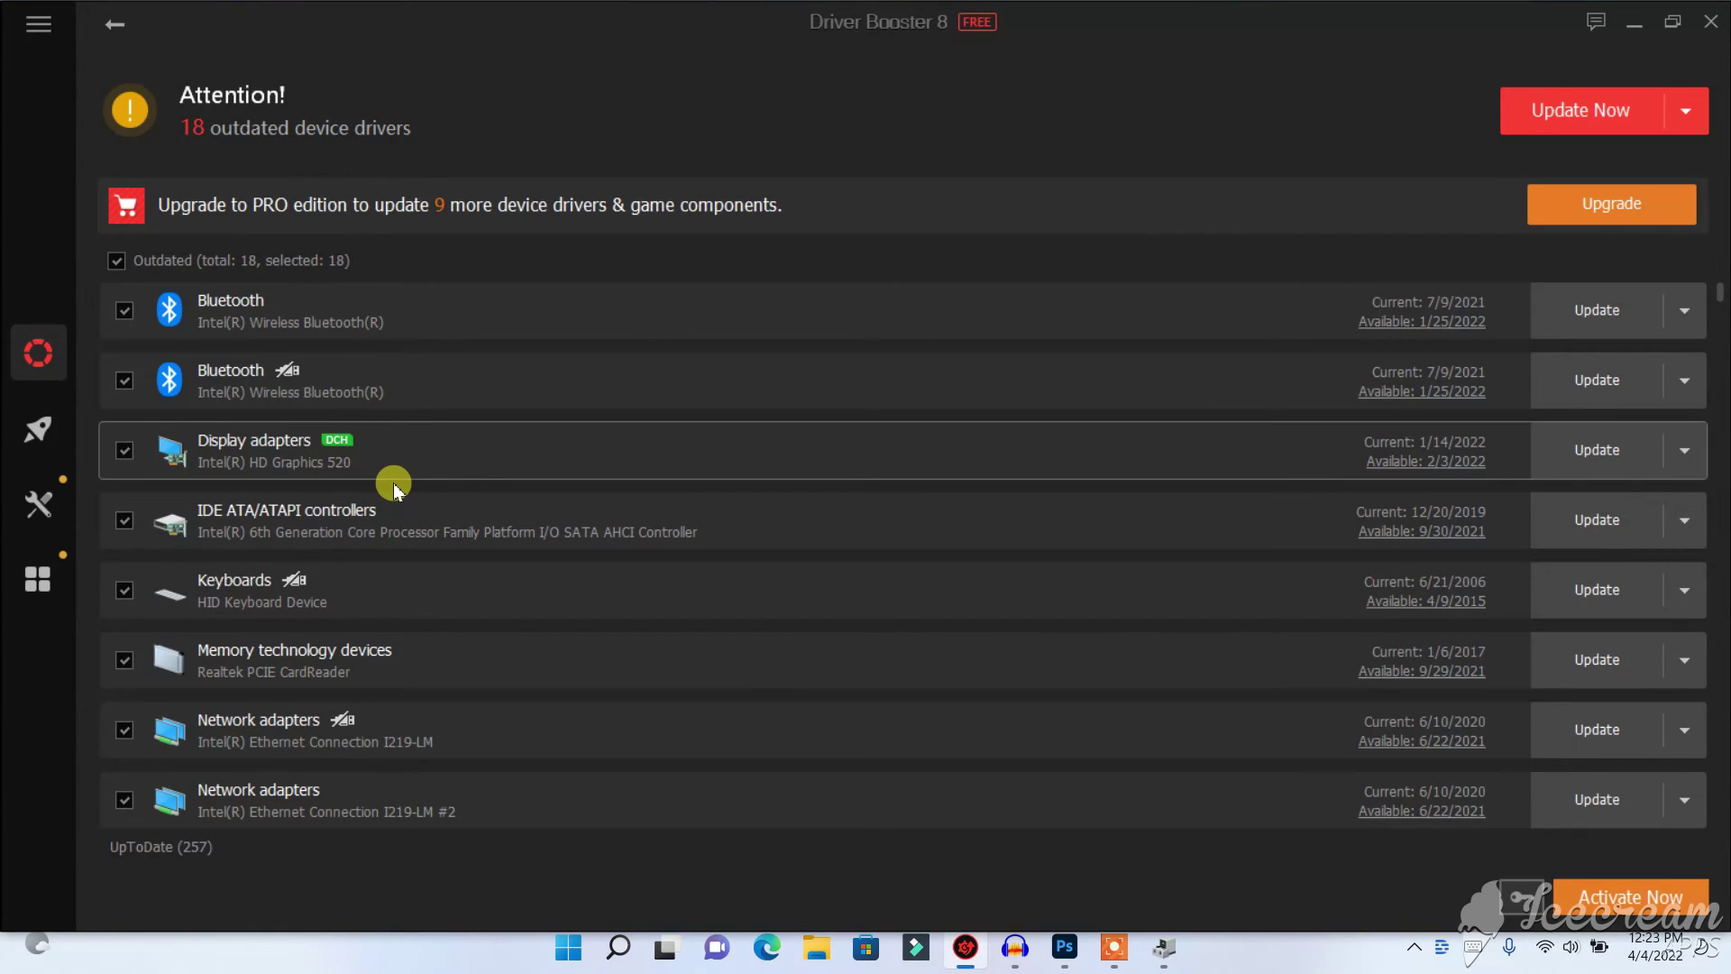
scroll(532, 519, "down", 9)
scroll(532, 518, "down", 3)
scroll(532, 518, "up", 12)
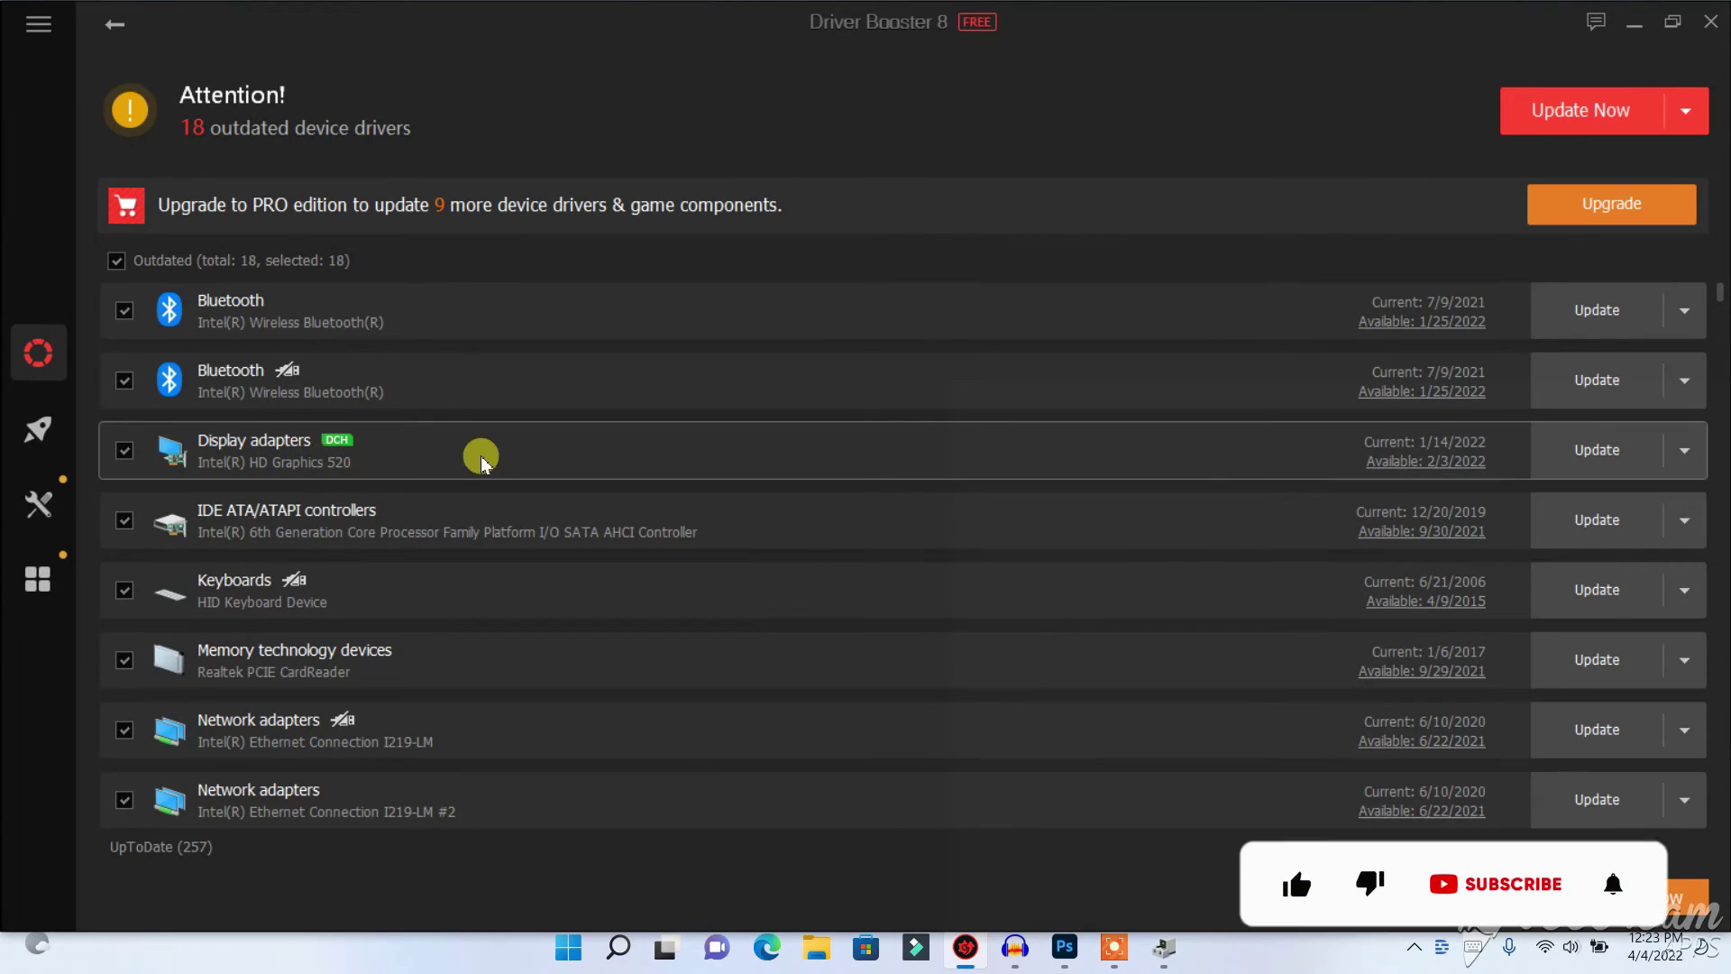
left_click(1166, 948)
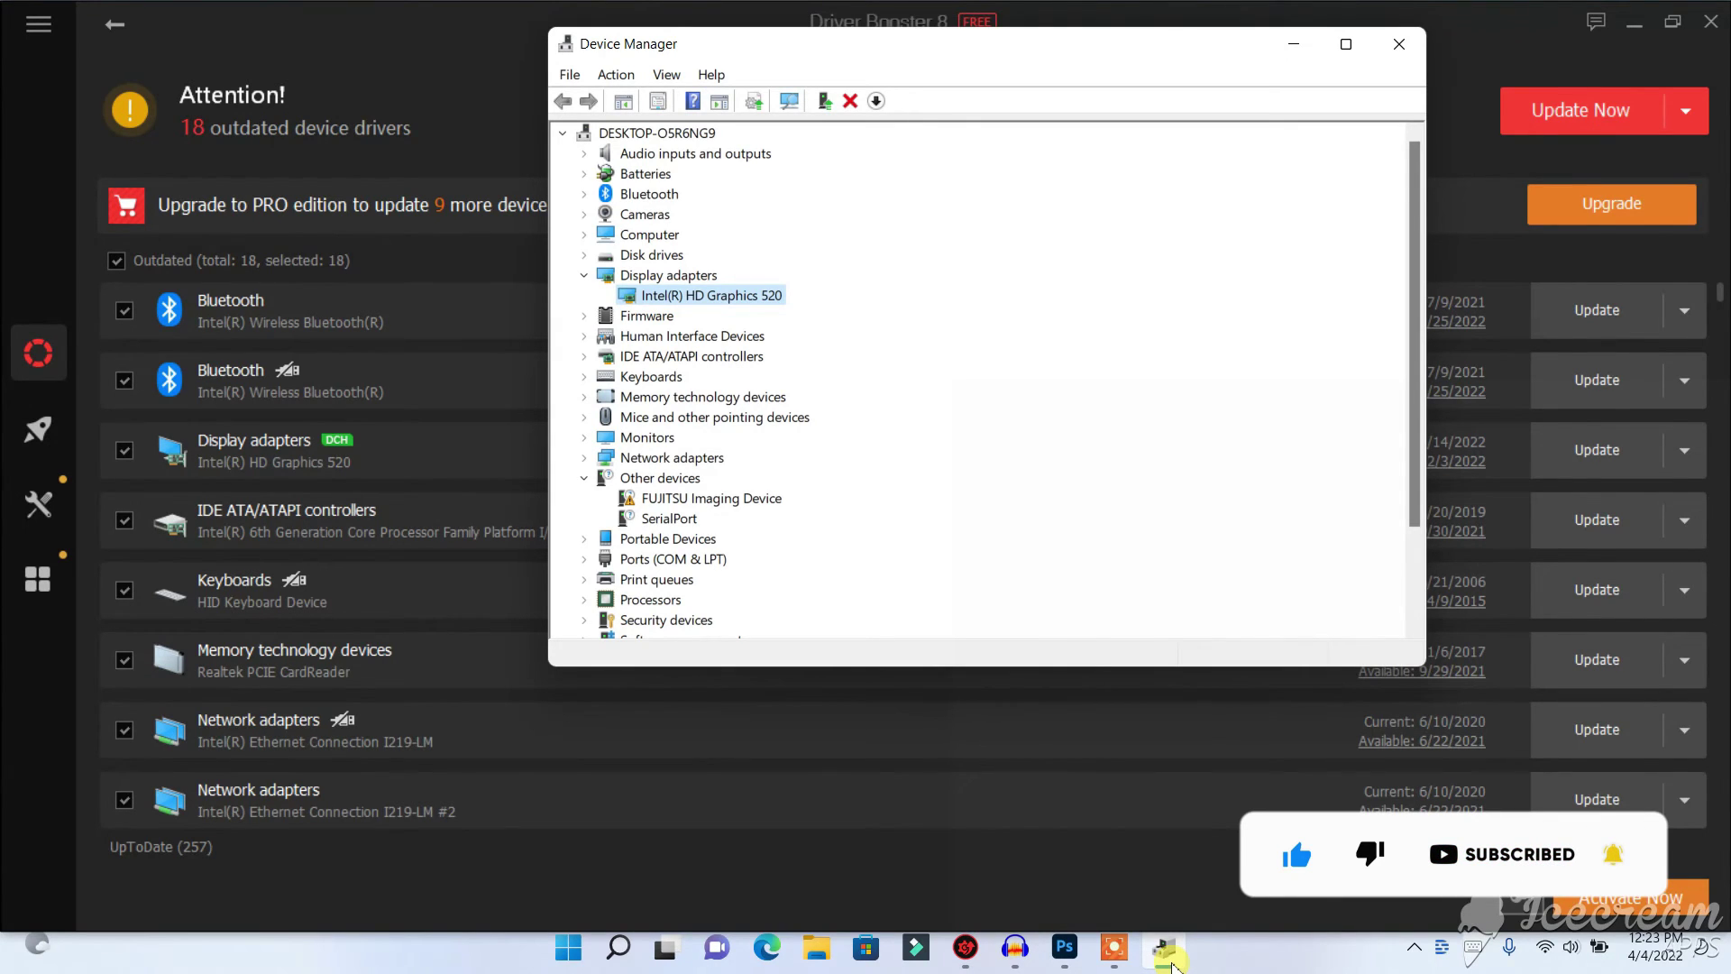
left_click(1171, 963)
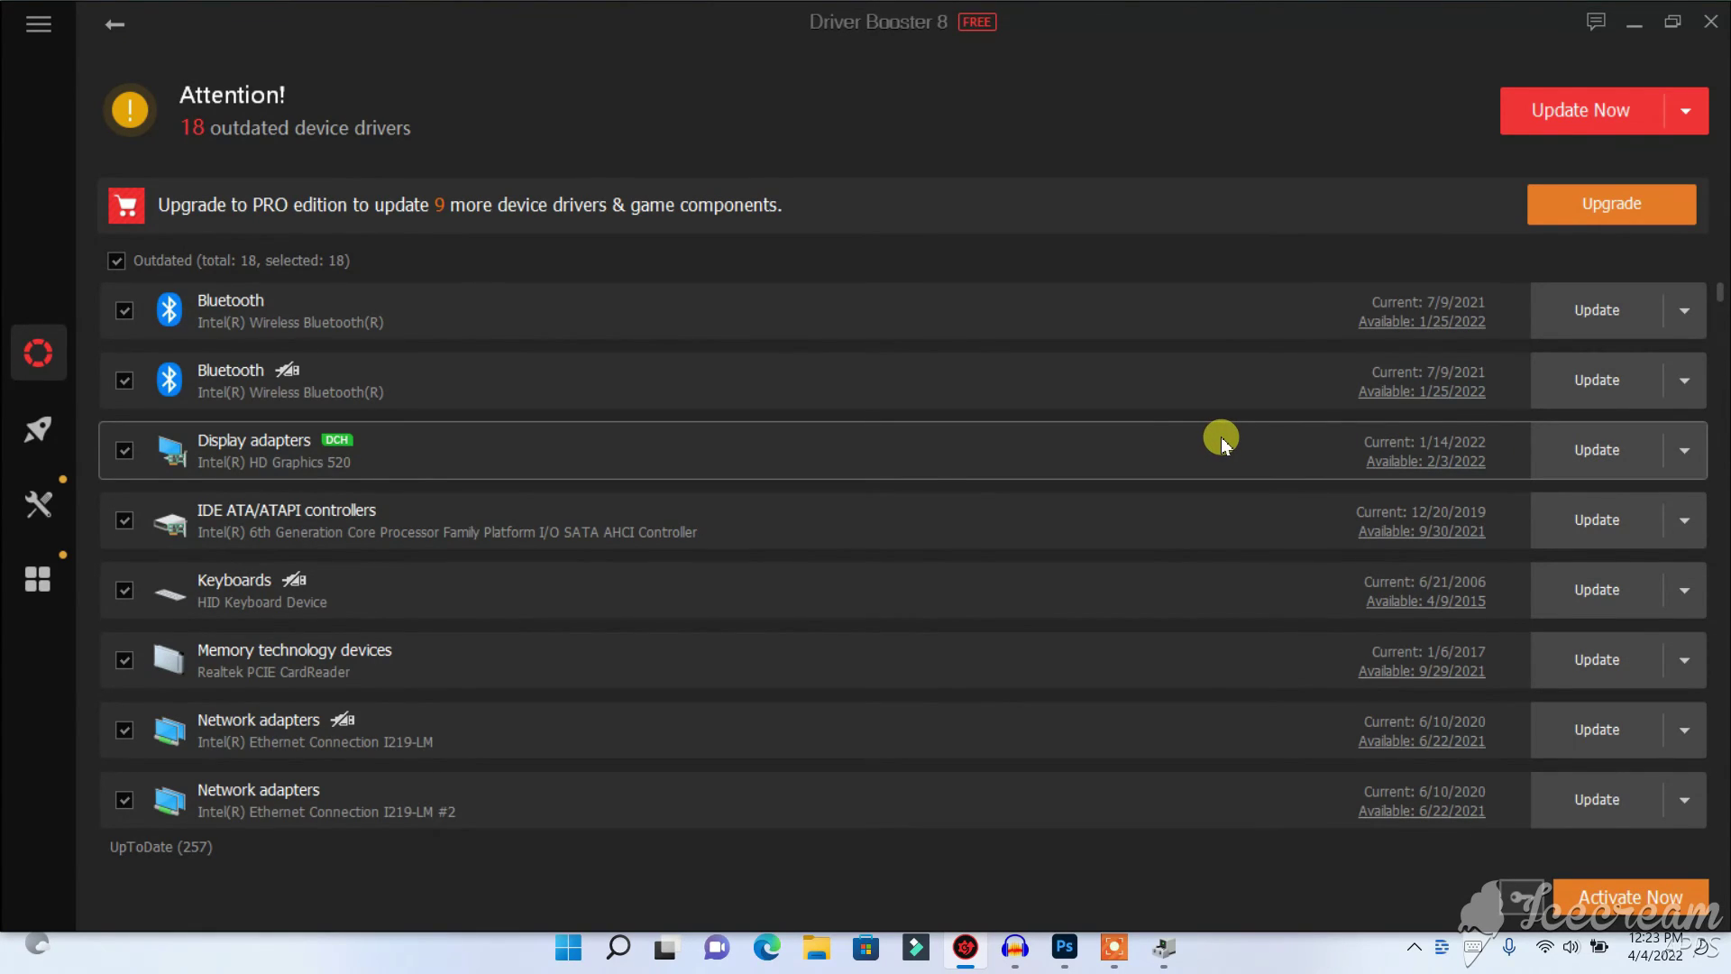
left_click(1579, 451)
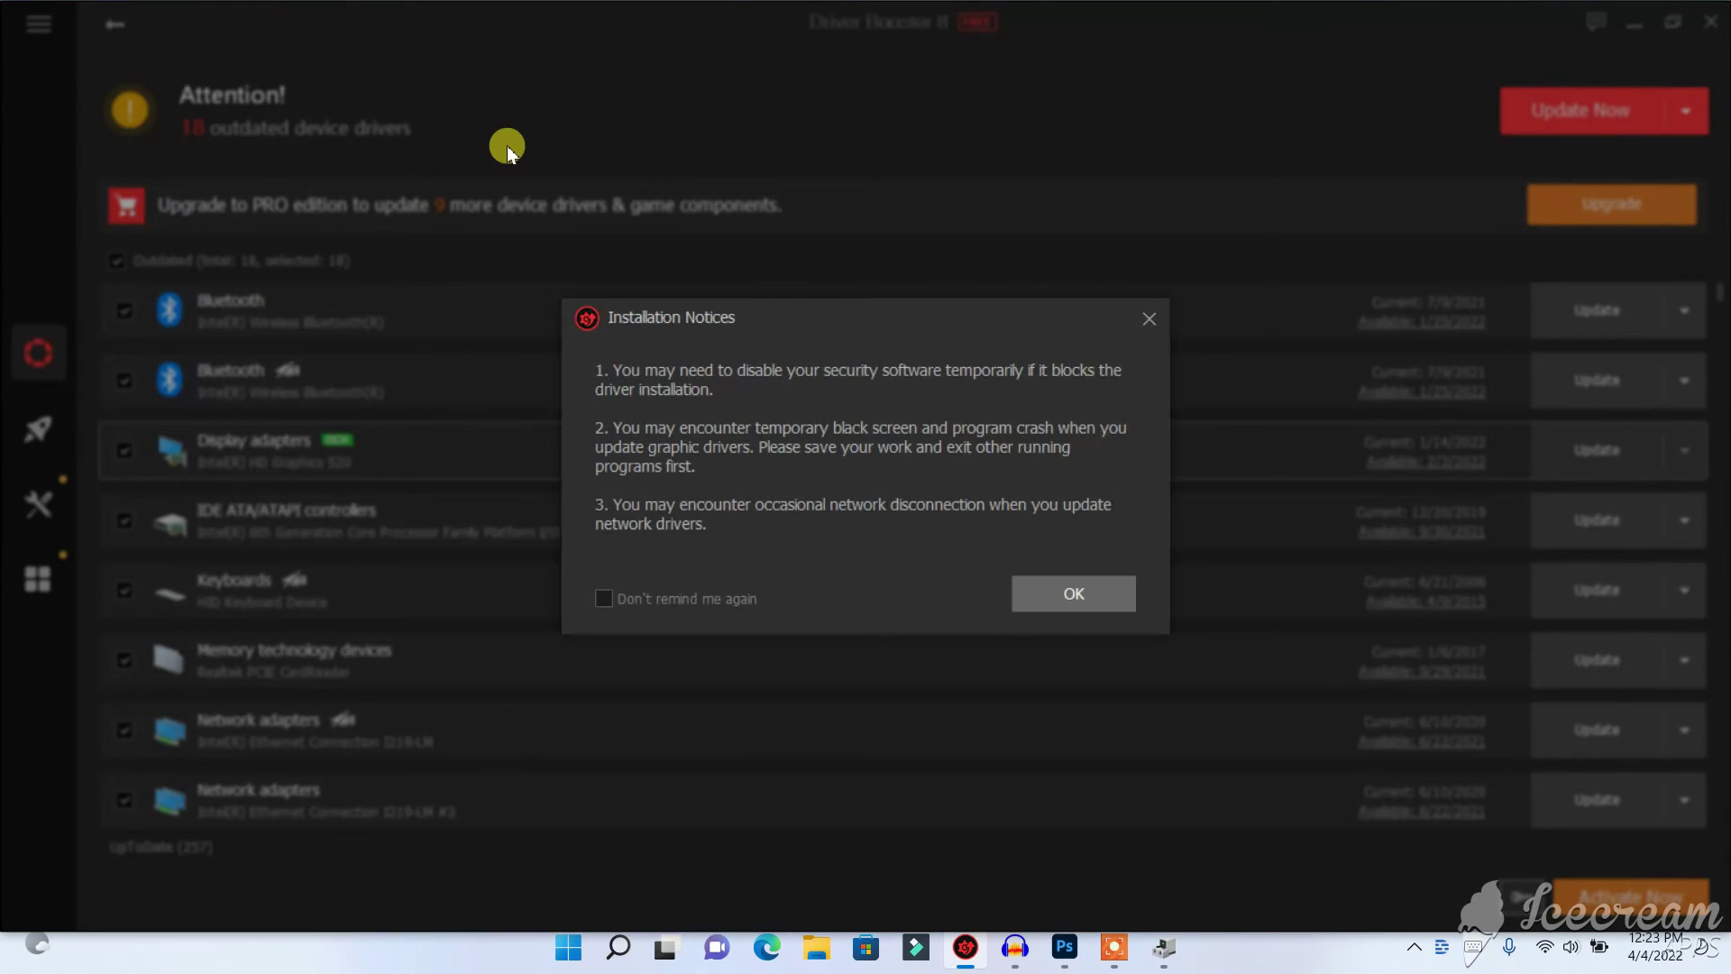
left_click(1066, 596)
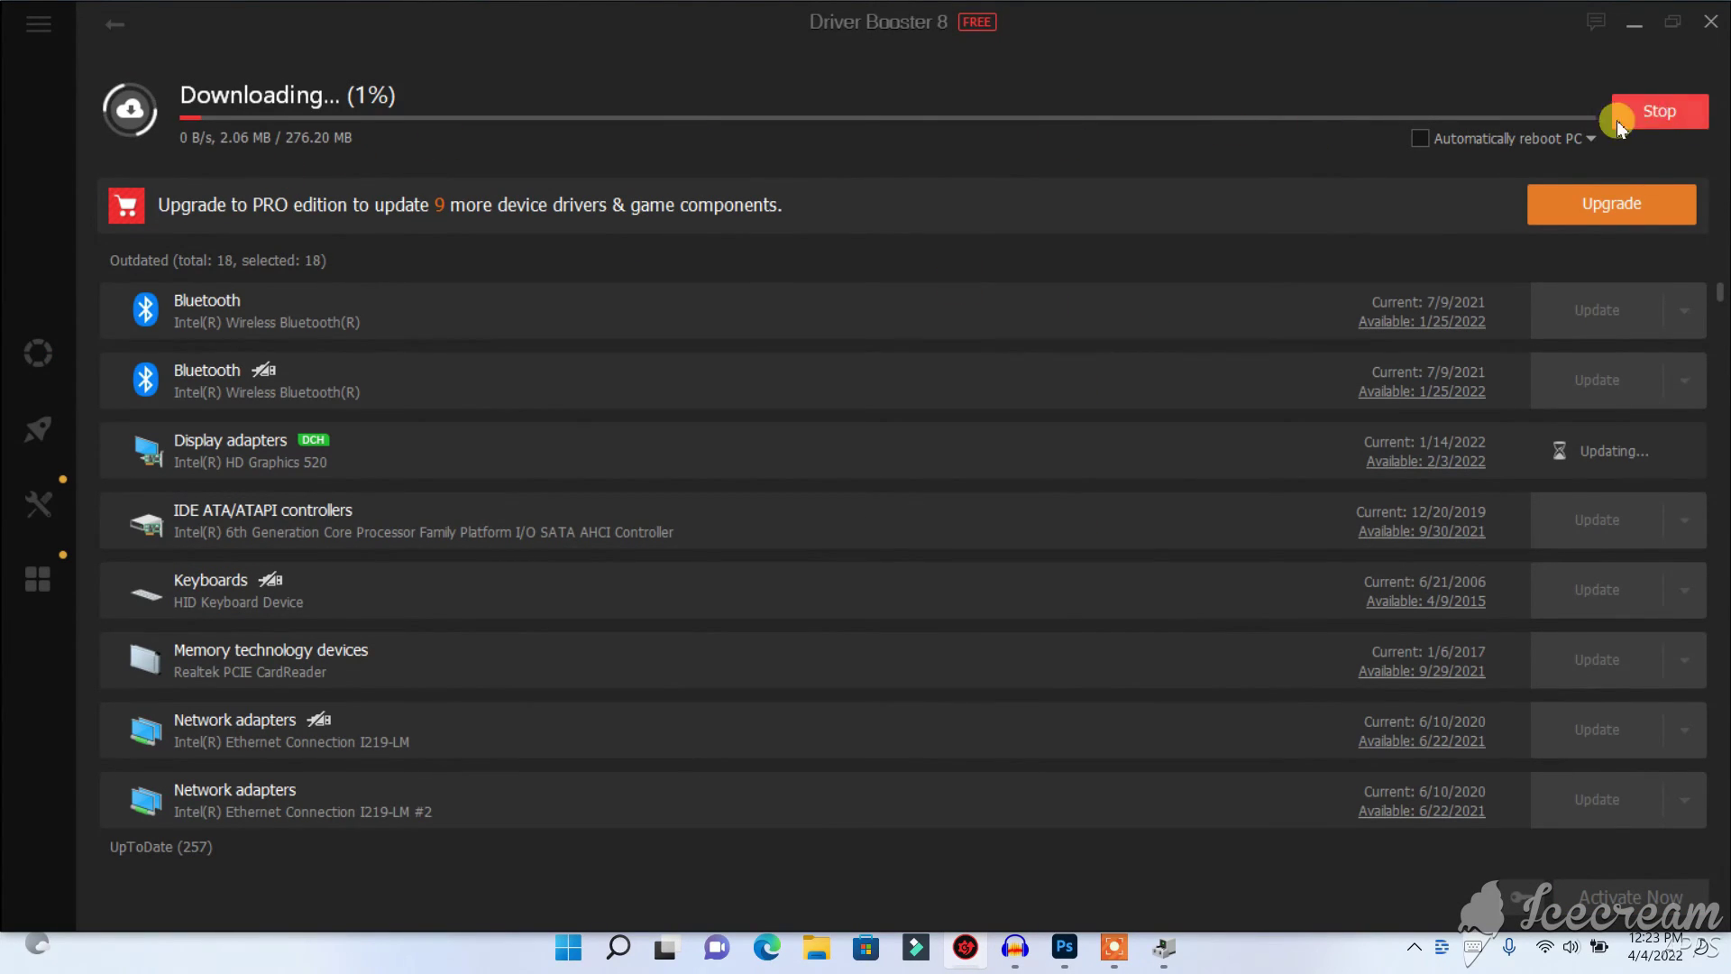
left_click(1648, 119)
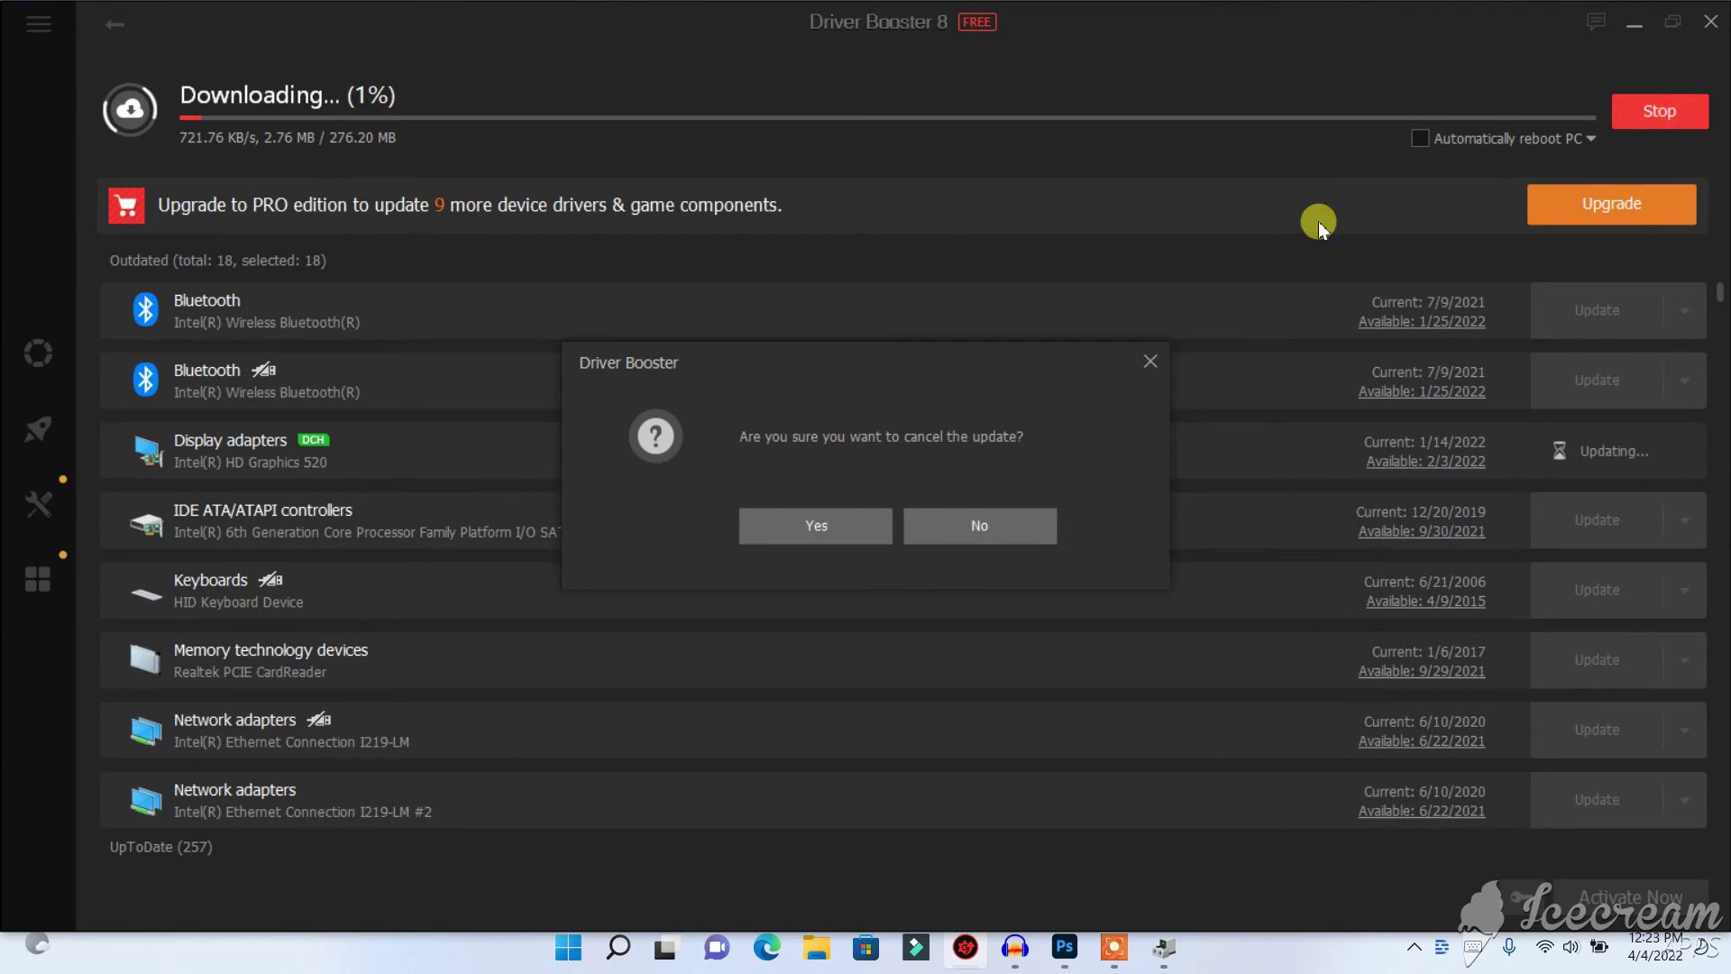
left_click(816, 525)
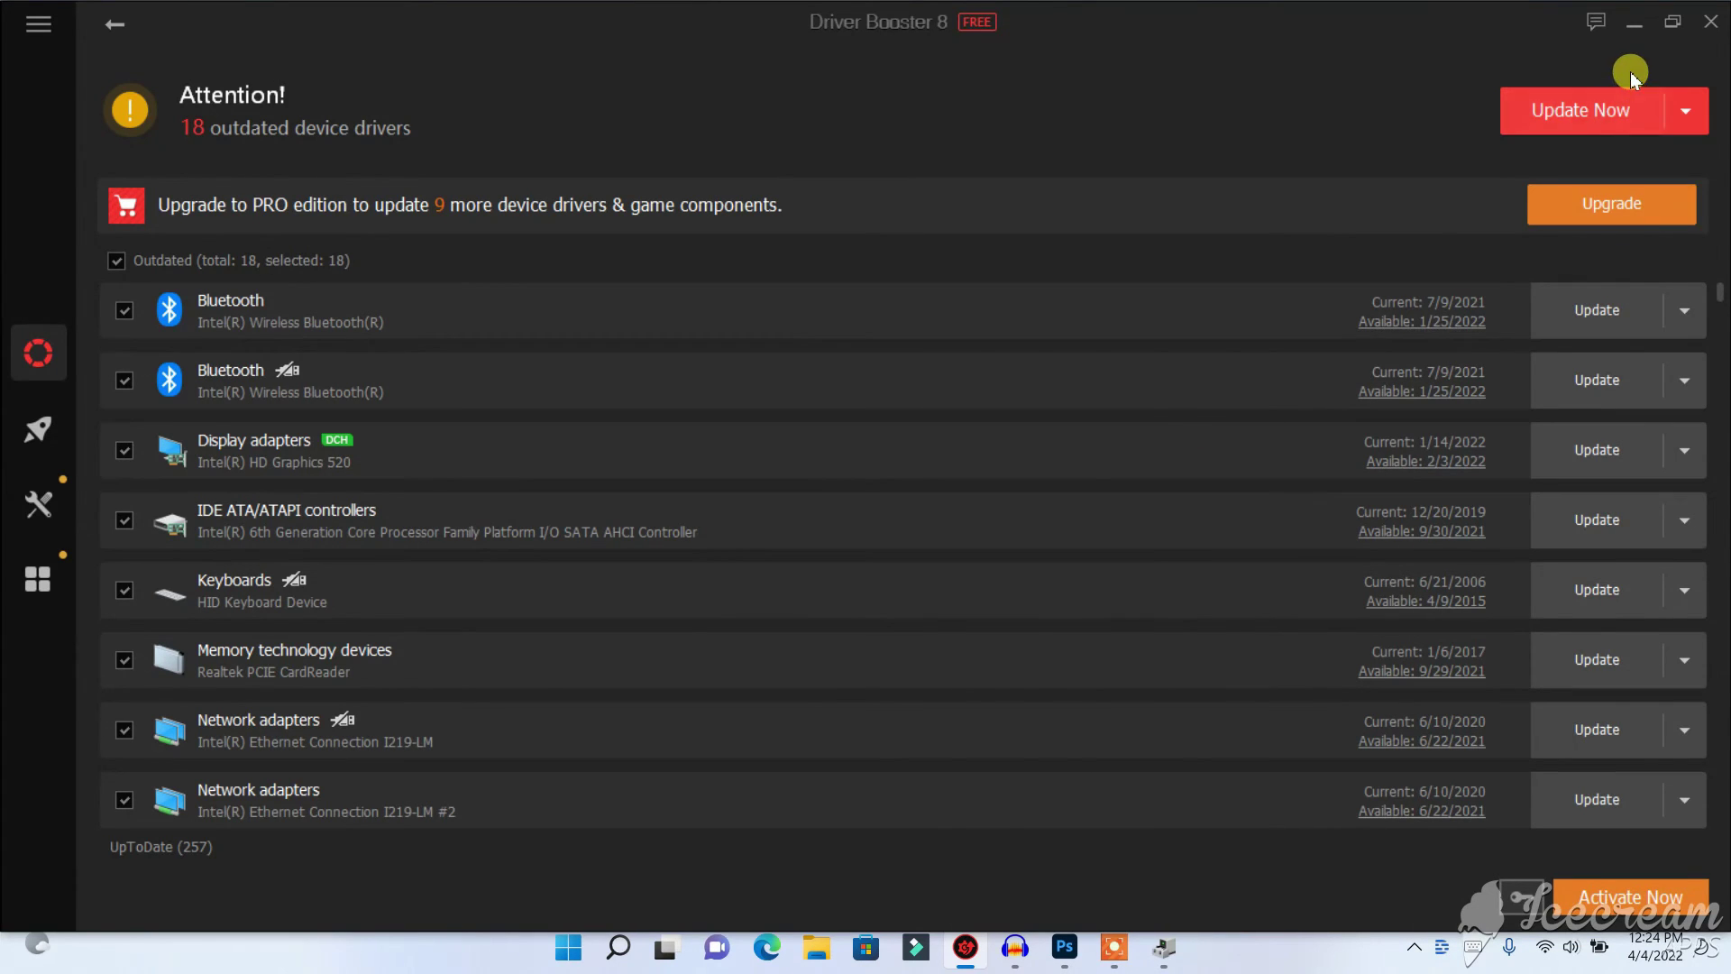
Minimise Driver Booster 8 to reveal the desktop.
left_click(1634, 22)
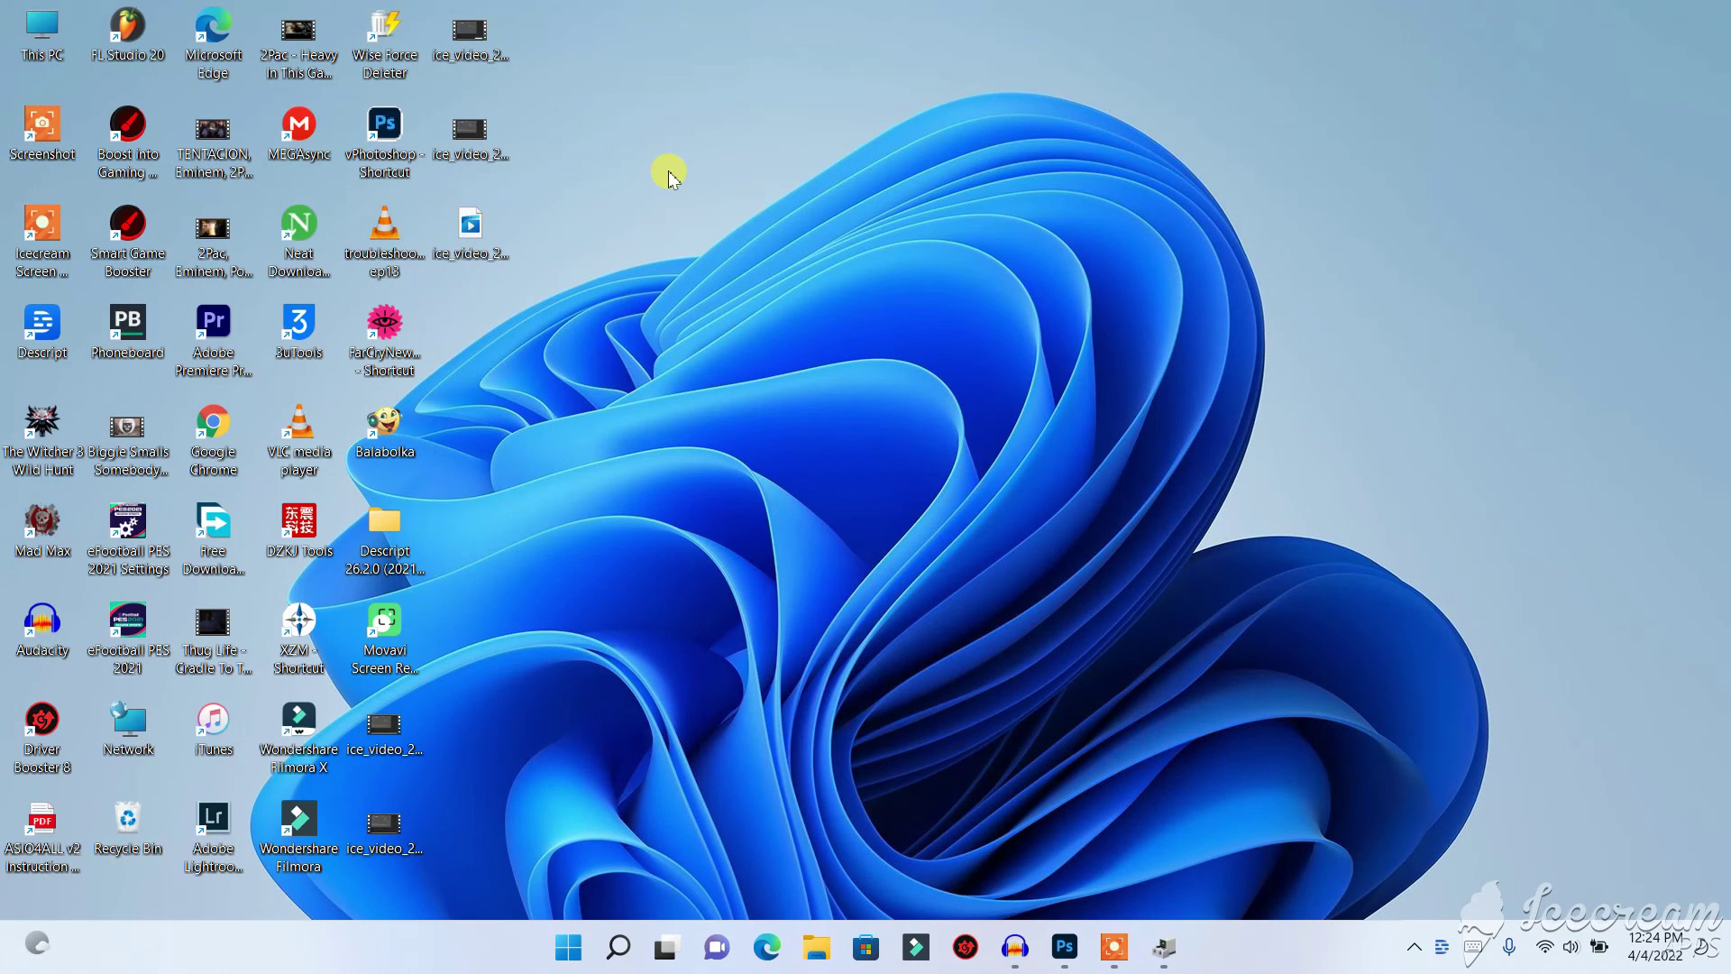